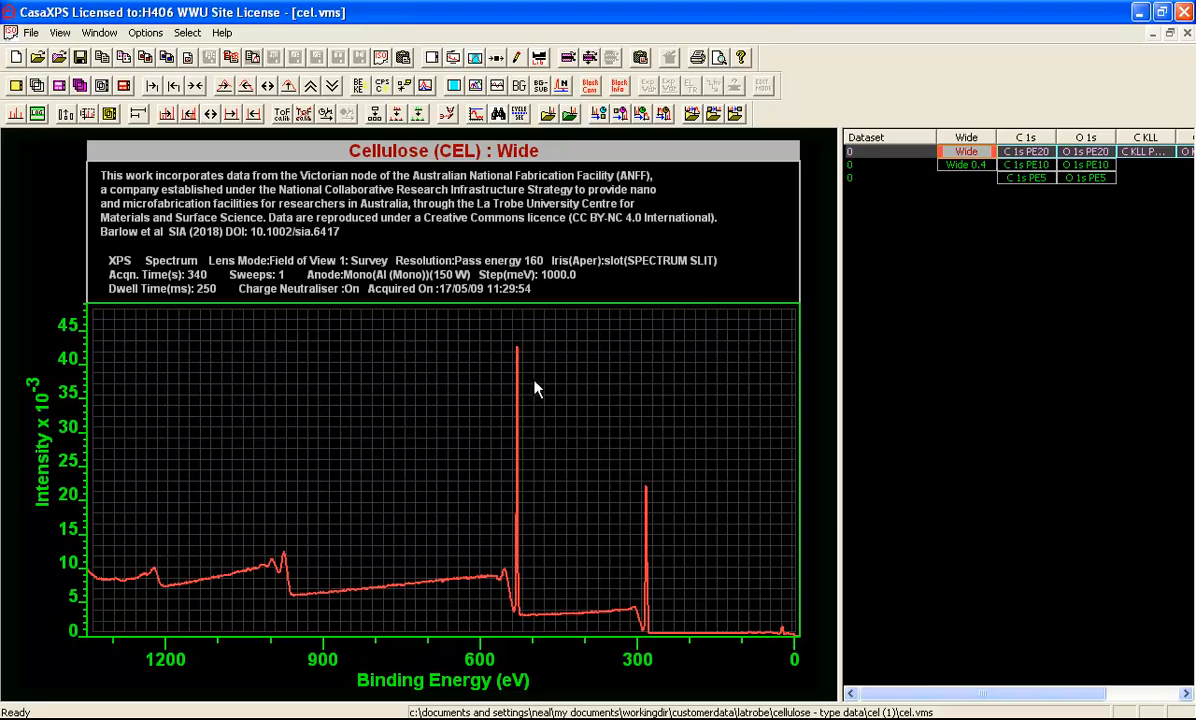
Display the C 1s PE20 spectrum over its peak region, from about 293 to 278 eV
double_click(1032, 152)
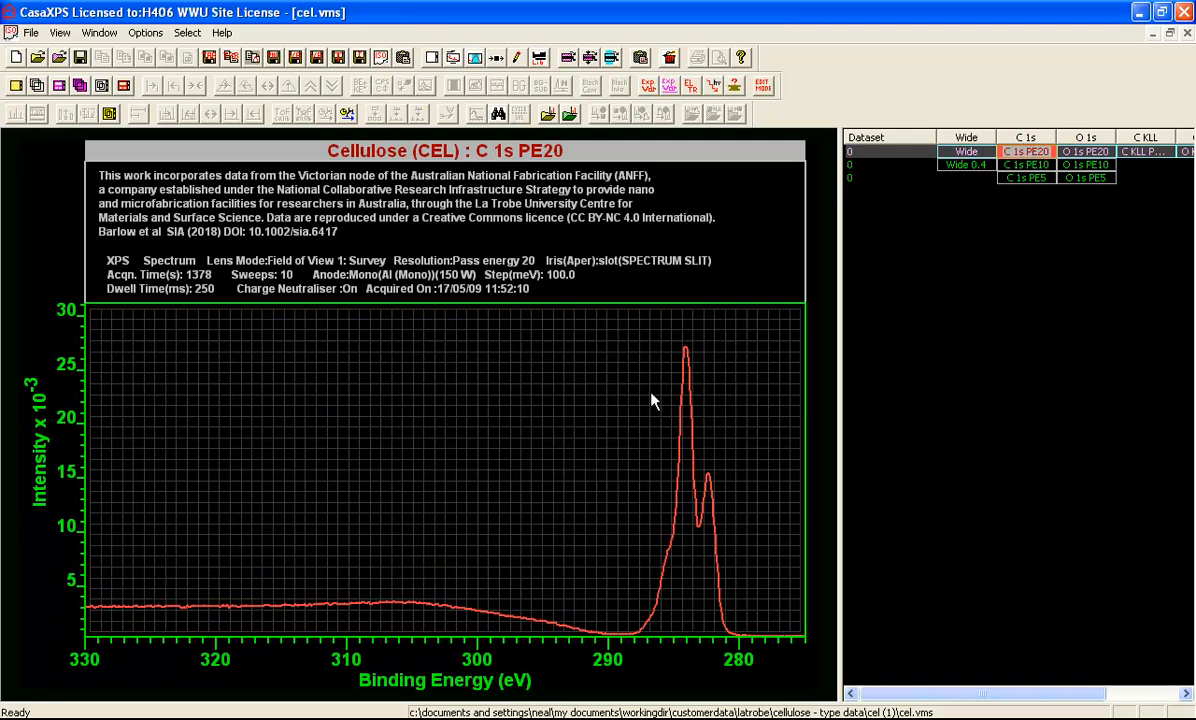
drag(563, 333, 772, 637)
click(753, 530)
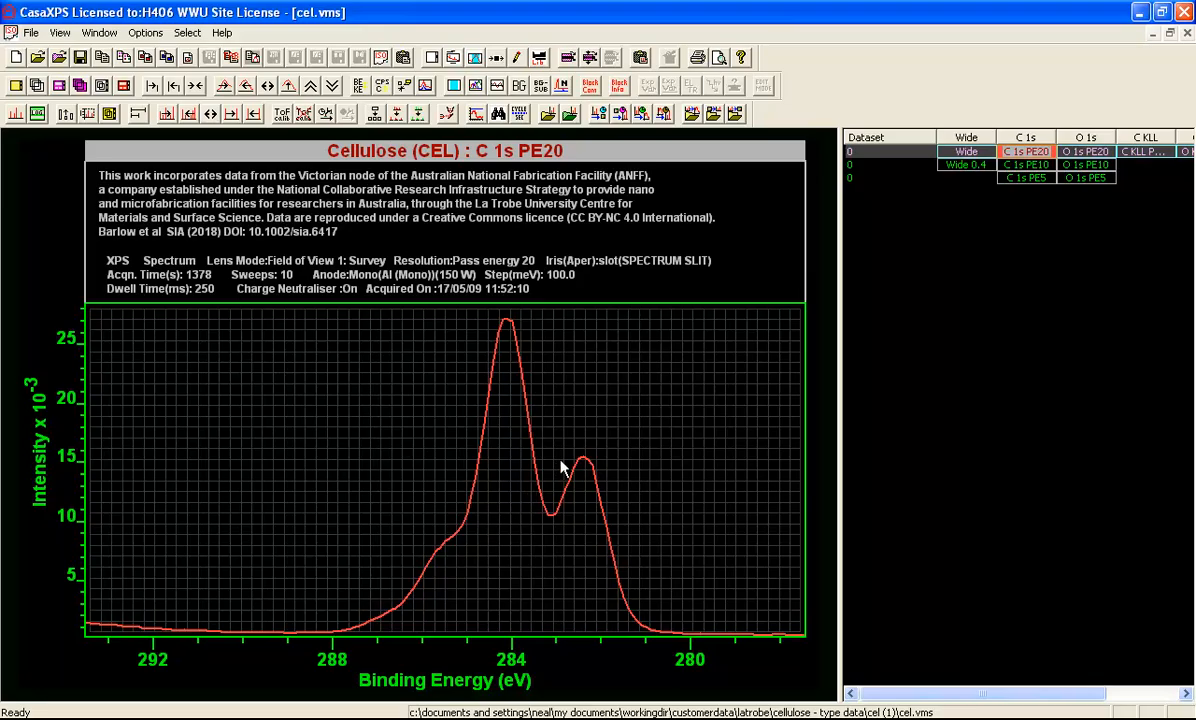
Overlay the C 1s PE20 and C 1s PE10 spectra in one tile, showing about 291 to 278 eV
click(1018, 151)
ctrl+click(1021, 165)
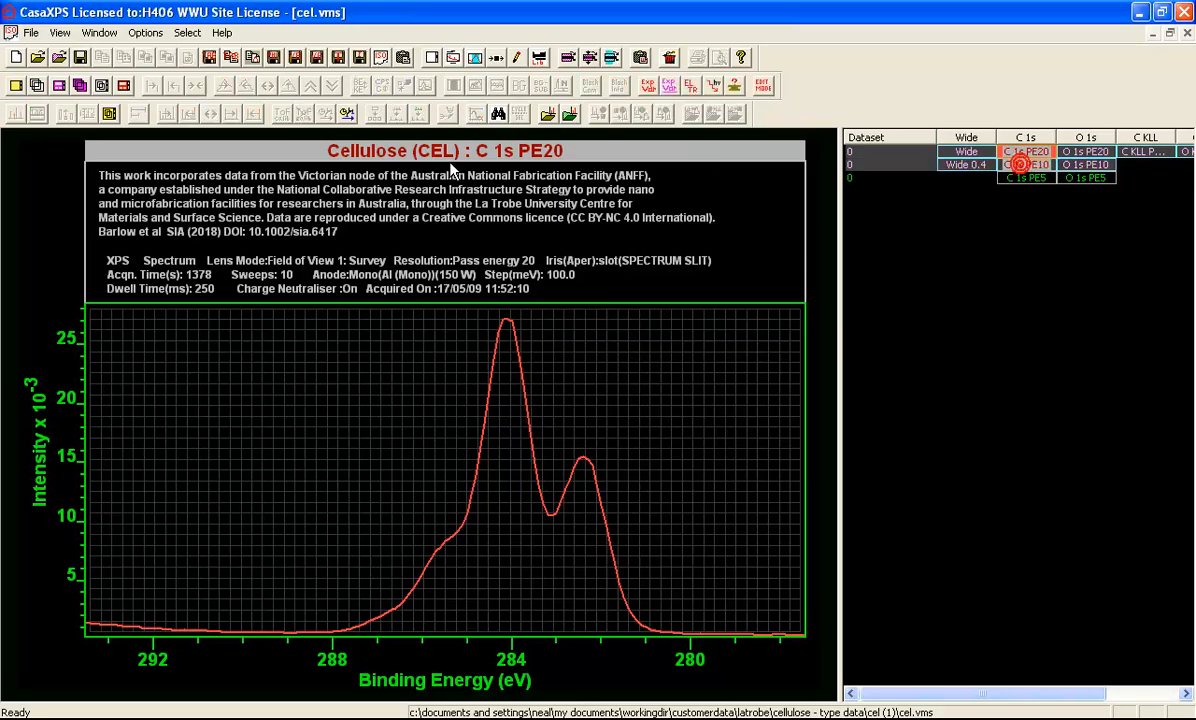
click(36, 86)
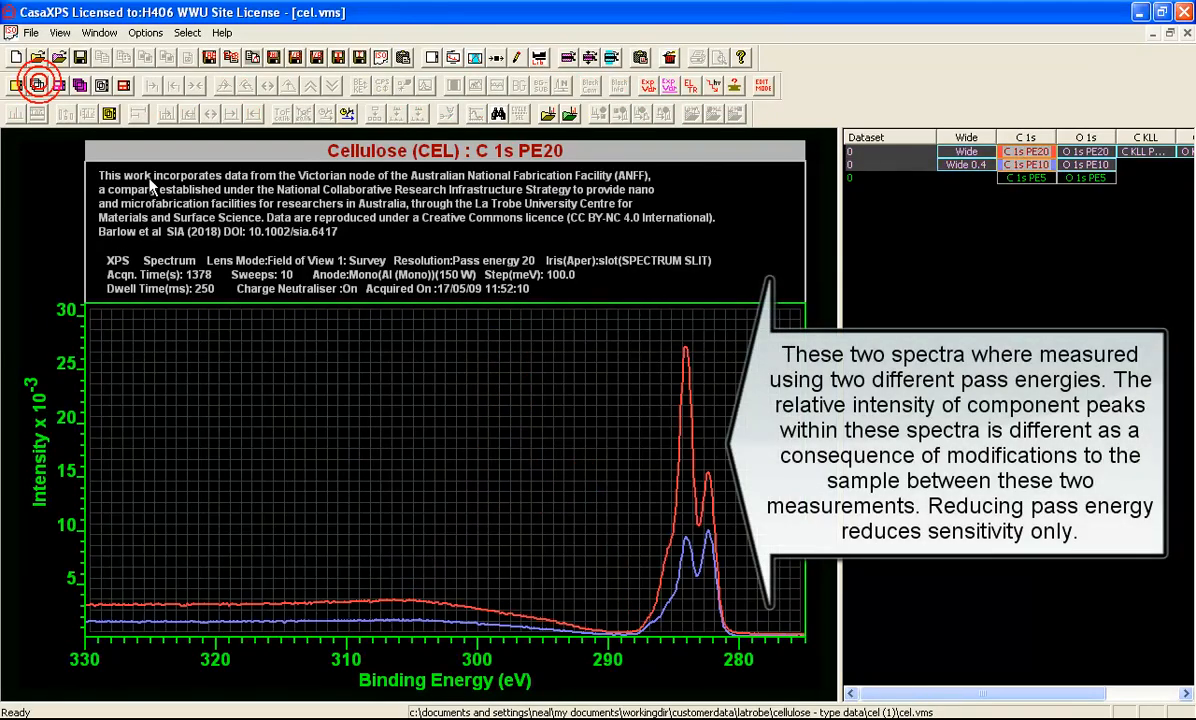
drag(589, 336, 752, 610)
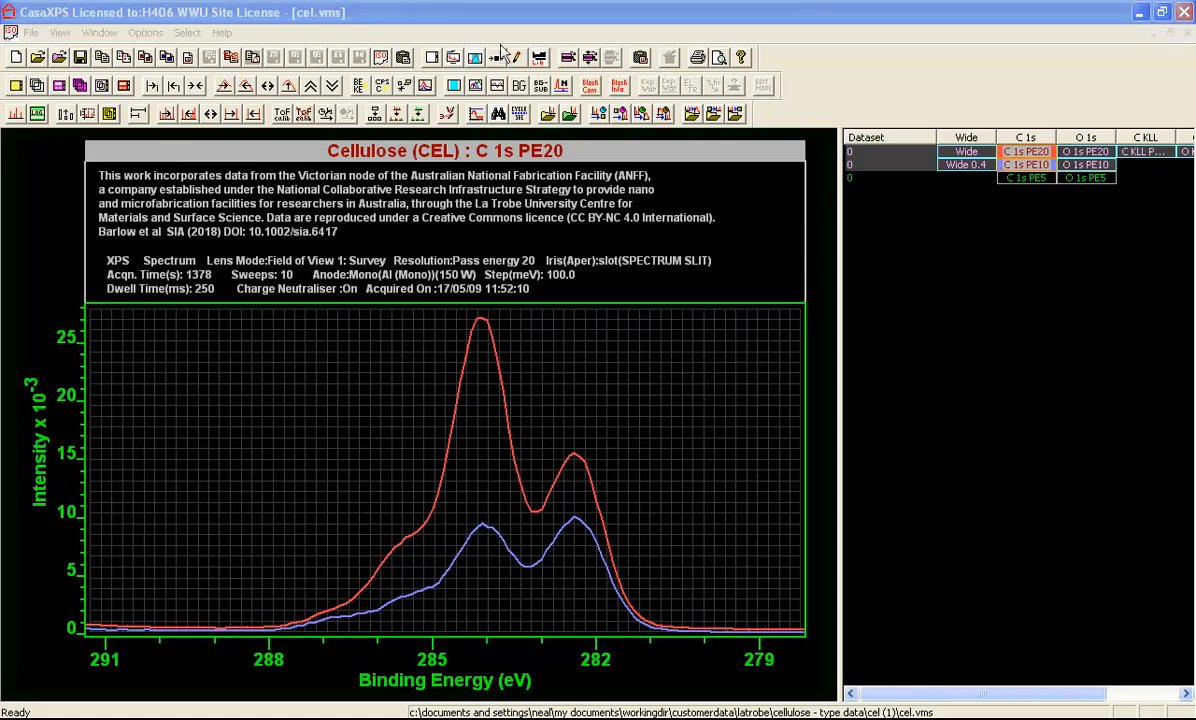
Open the Spectrum Processing dialog, place it clear of the peaks and show its Calculator options
click(497, 58)
drag(488, 140, 886, 238)
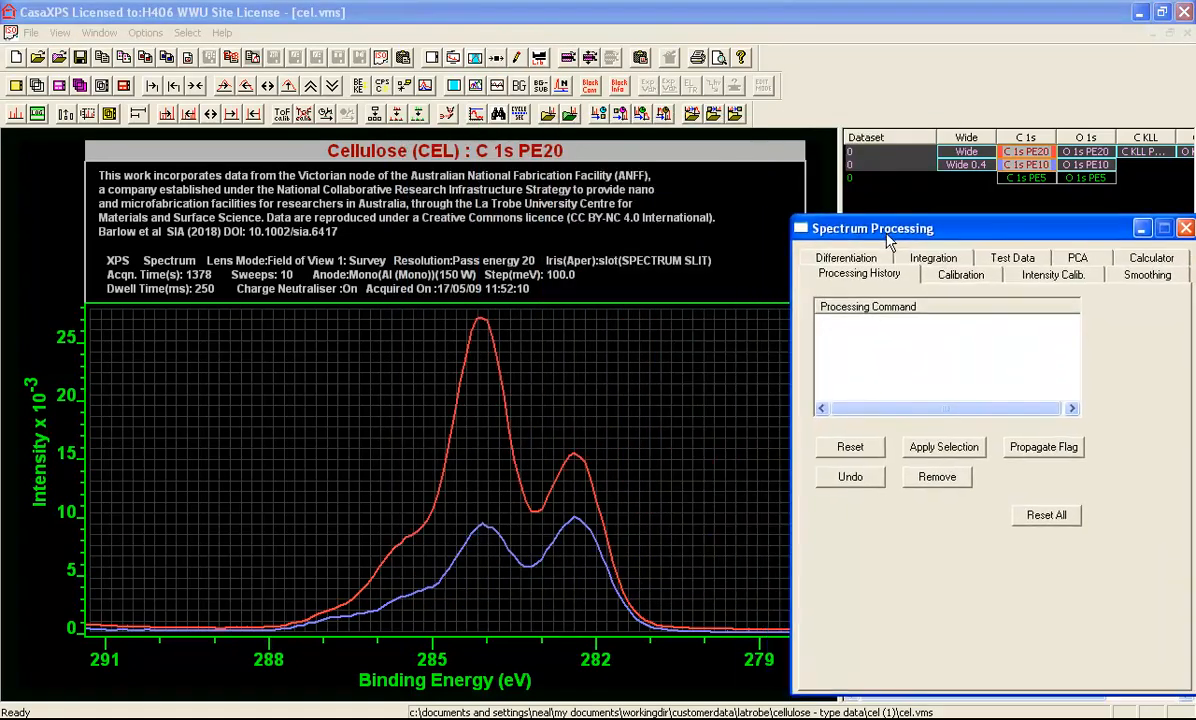
click(1148, 258)
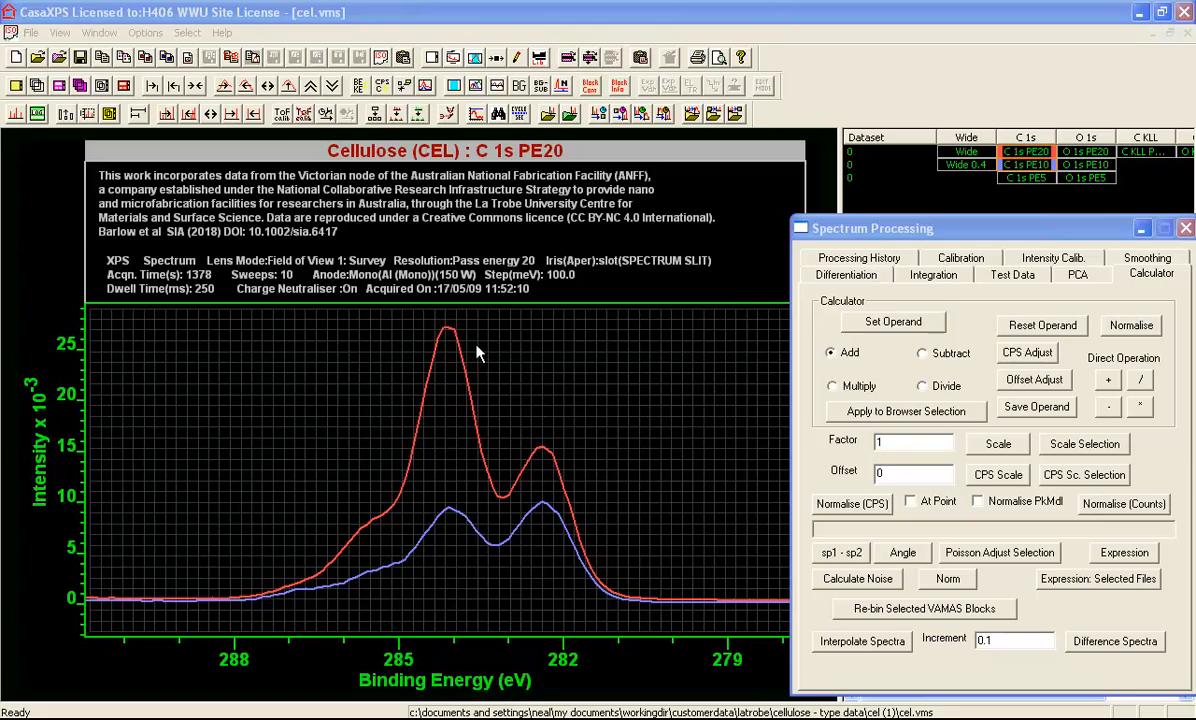
Normalise the overlaid C 1s spectra to each other at 282.36 eV, near the top of the lower-energy peak
drag(487, 355, 618, 645)
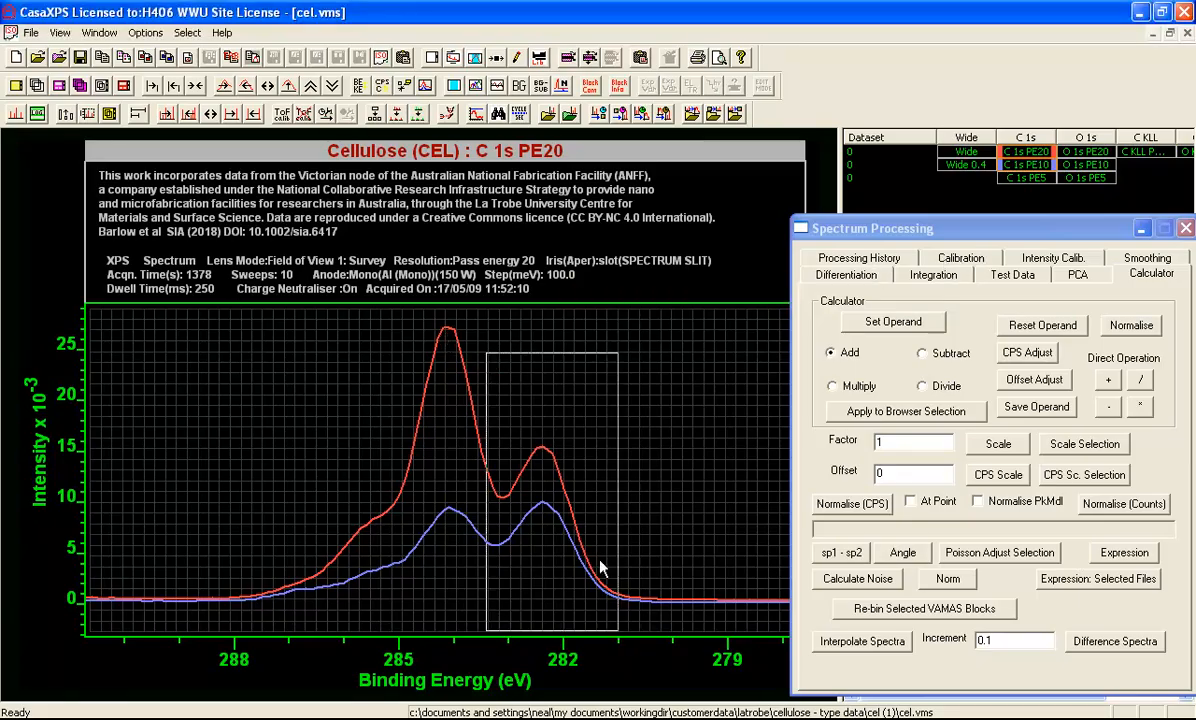
click(540, 420)
click(541, 424)
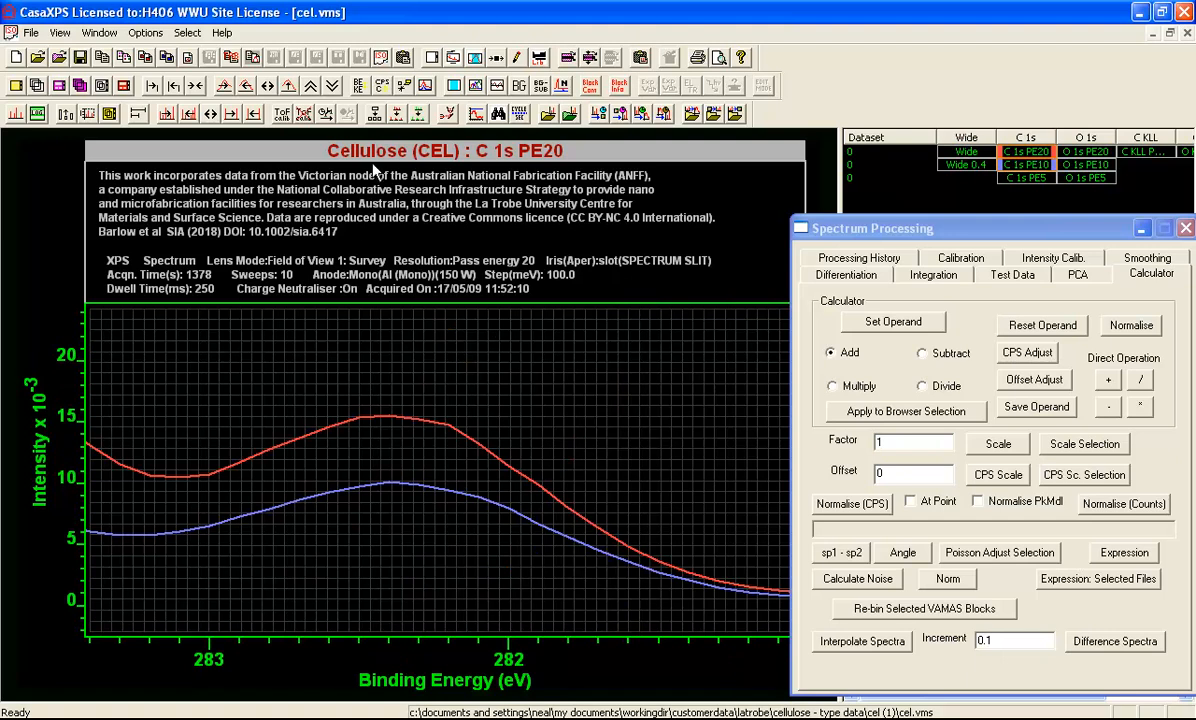
click(561, 86)
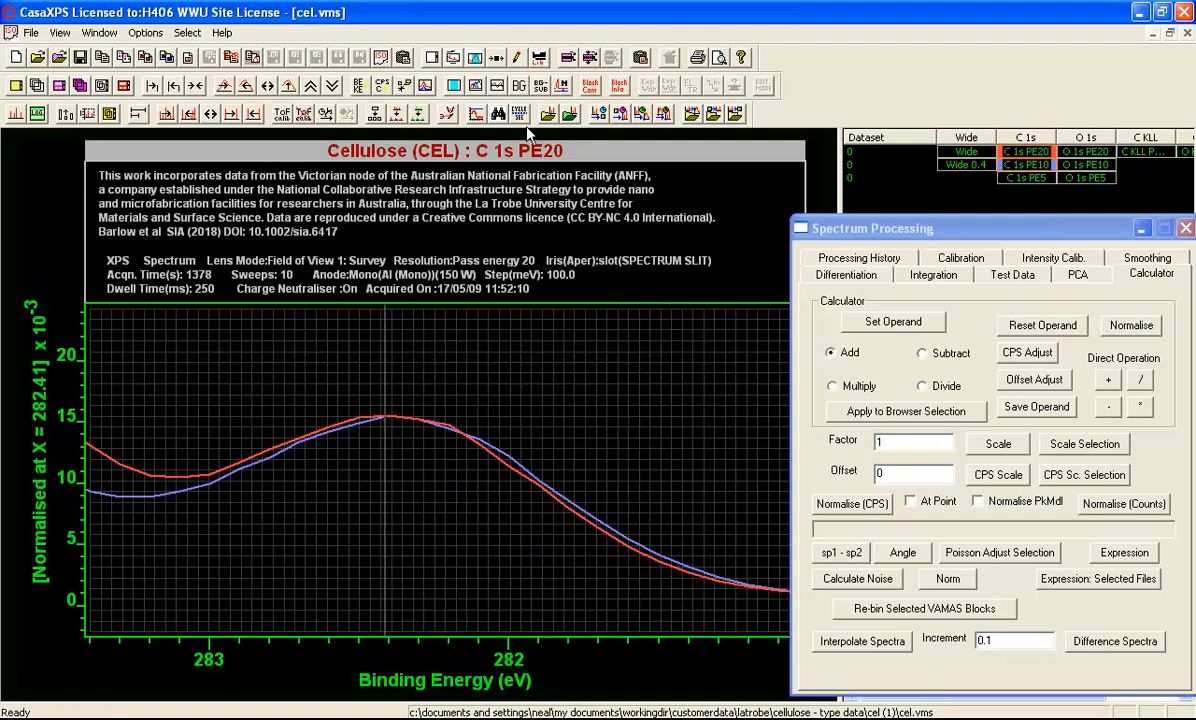
click(402, 430)
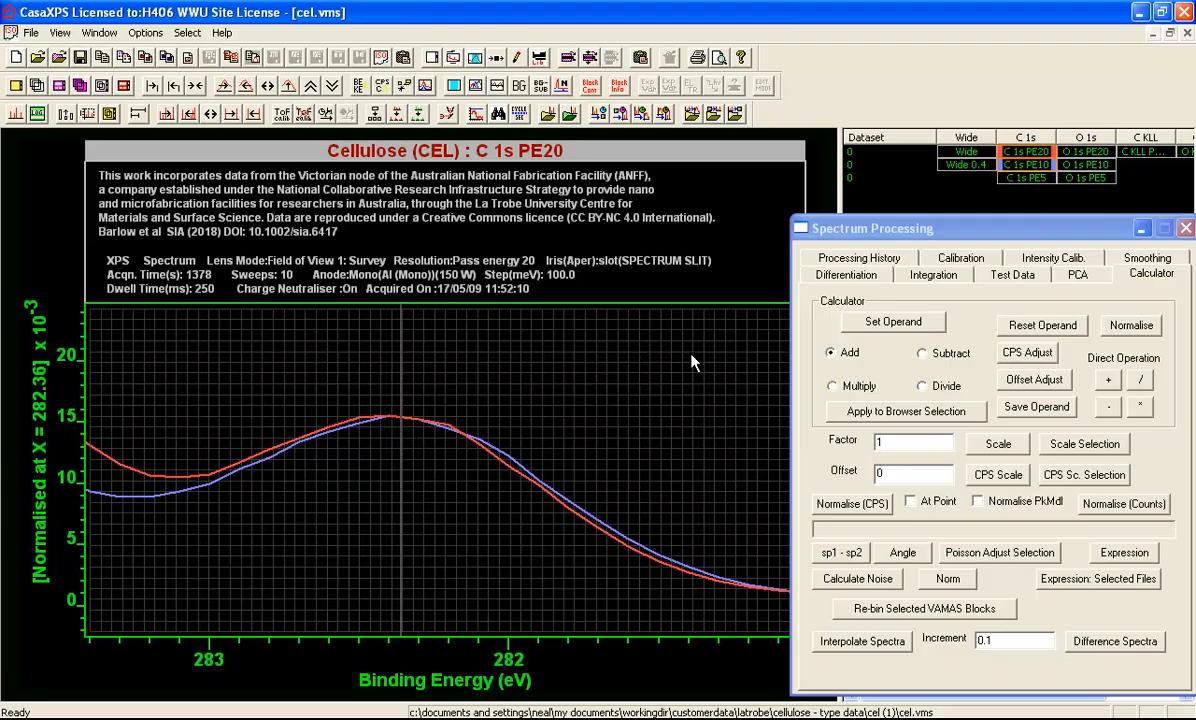
Align the overlaid C 1s peaks by applying an energy calibration with measured 282.445 and true 282.414
click(908, 253)
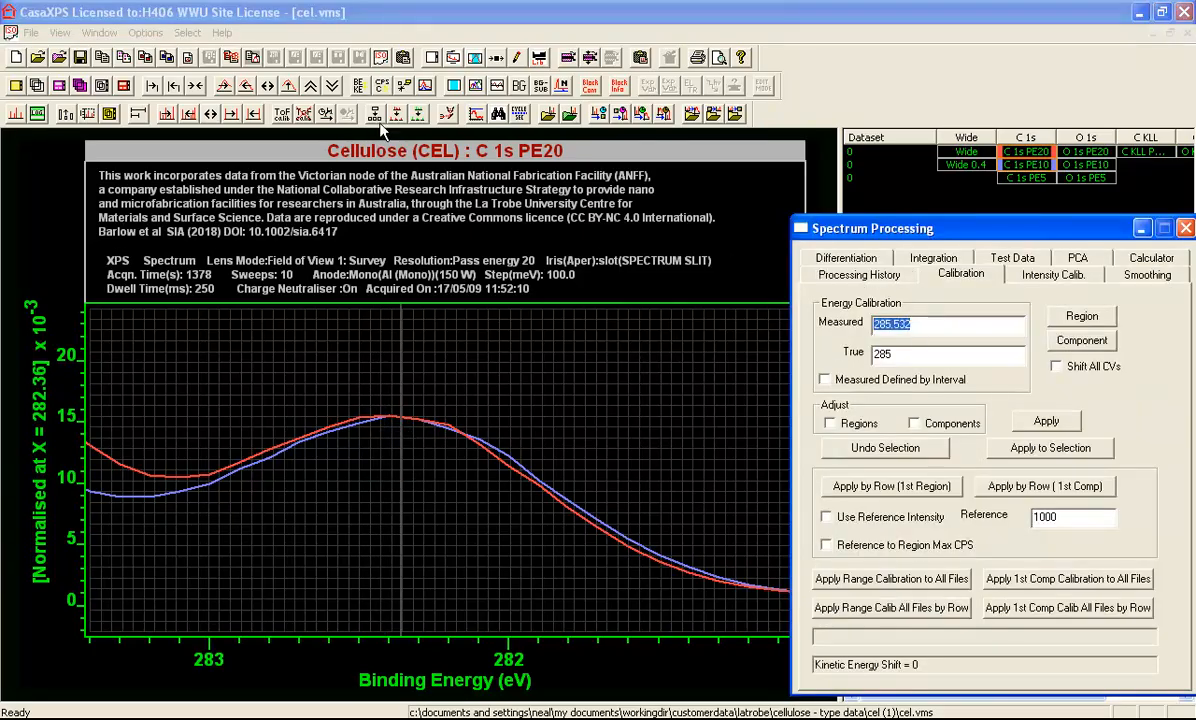
click(285, 86)
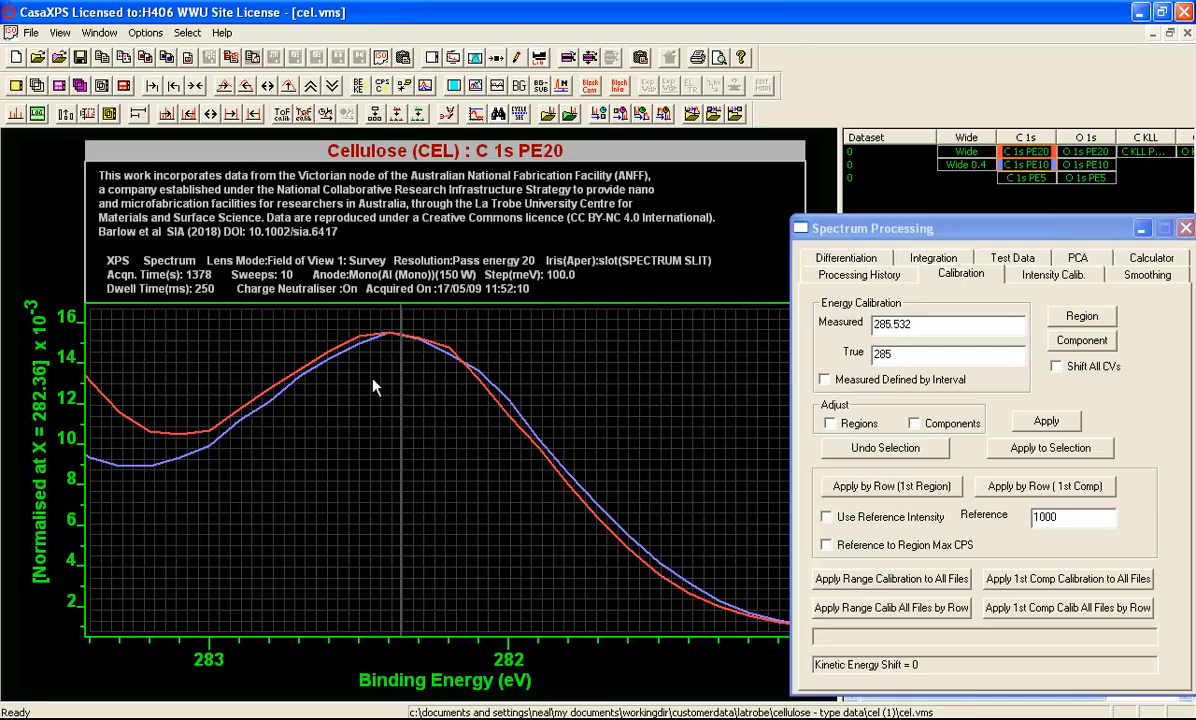
mouse_move(376, 382)
mouse_down()
mouse_move(424, 381)
mouse_move(332, 387)
mouse_move(443, 387)
mouse_move(392, 387)
mouse_up()
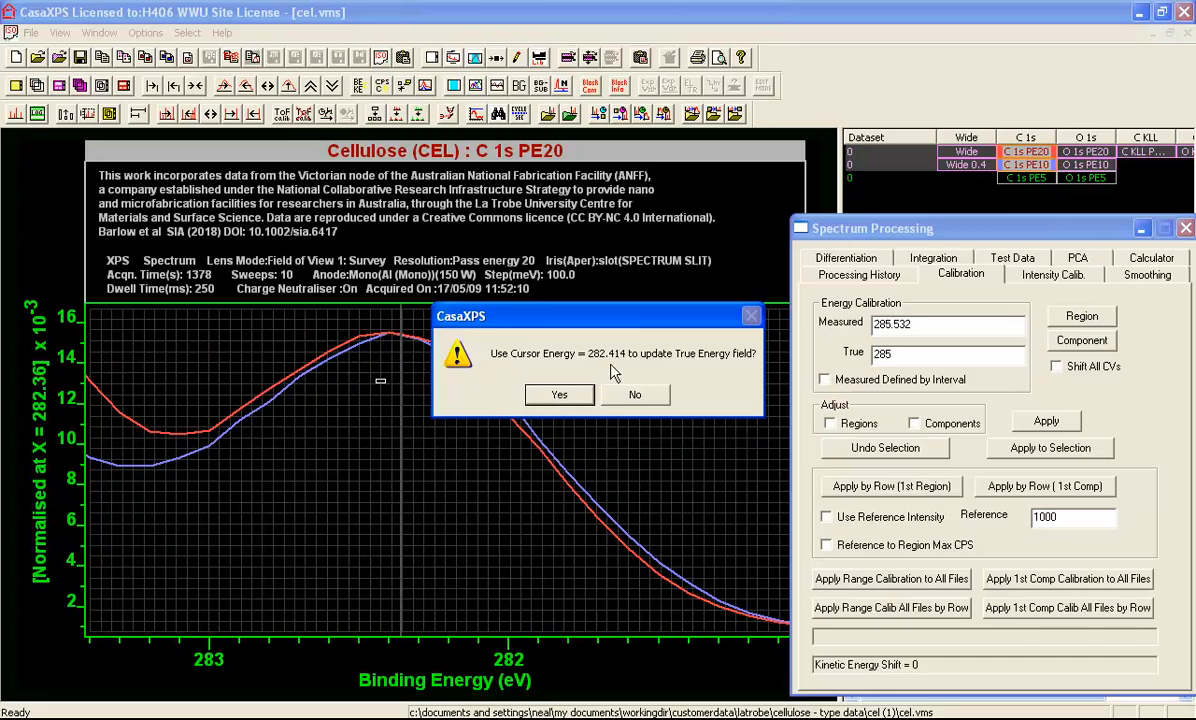
click(561, 396)
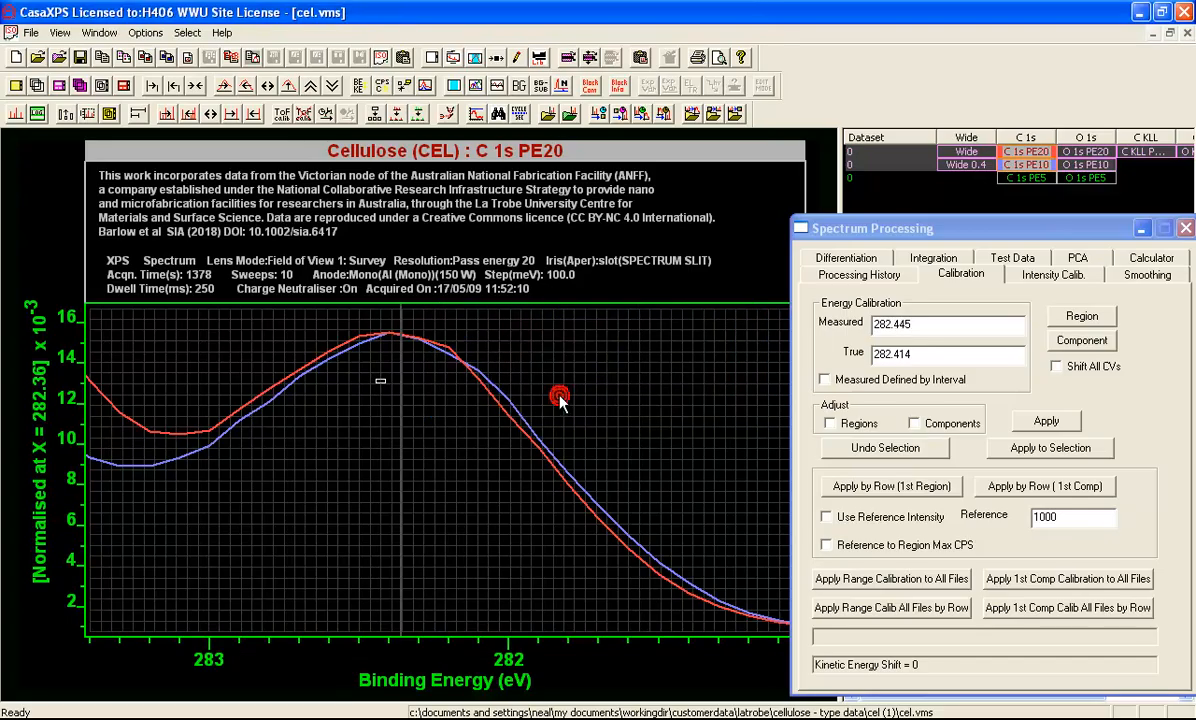
click(897, 324)
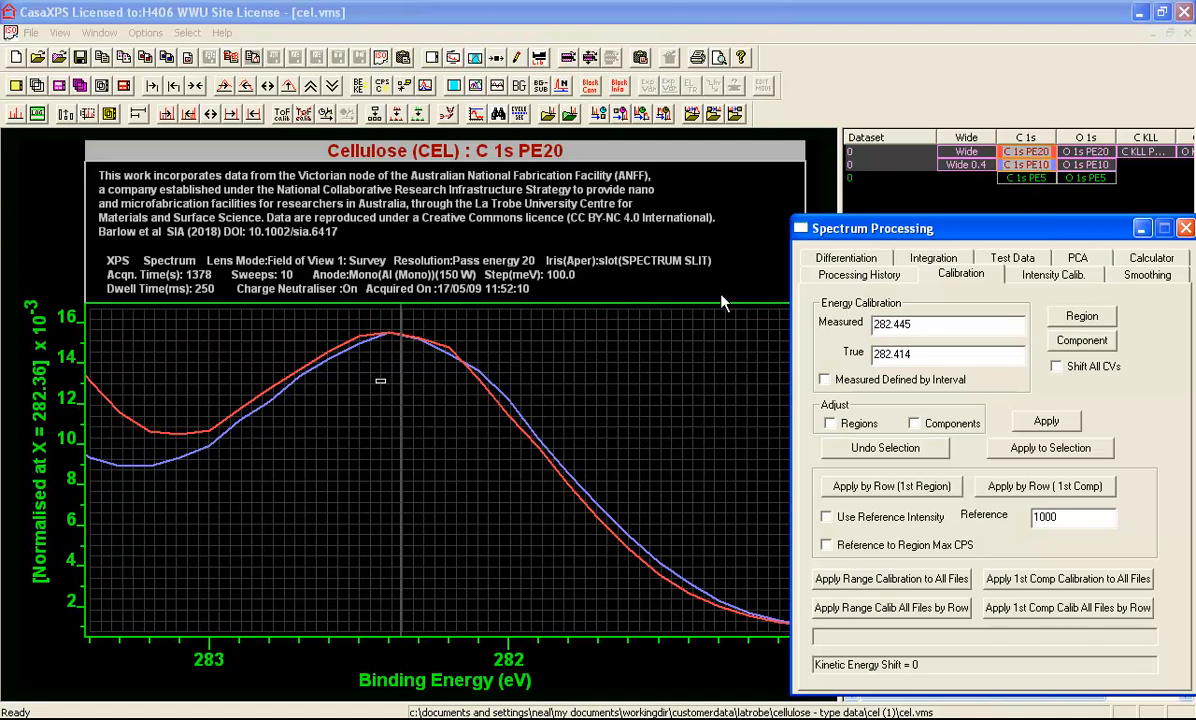
click(1040, 422)
drag(628, 333, 740, 527)
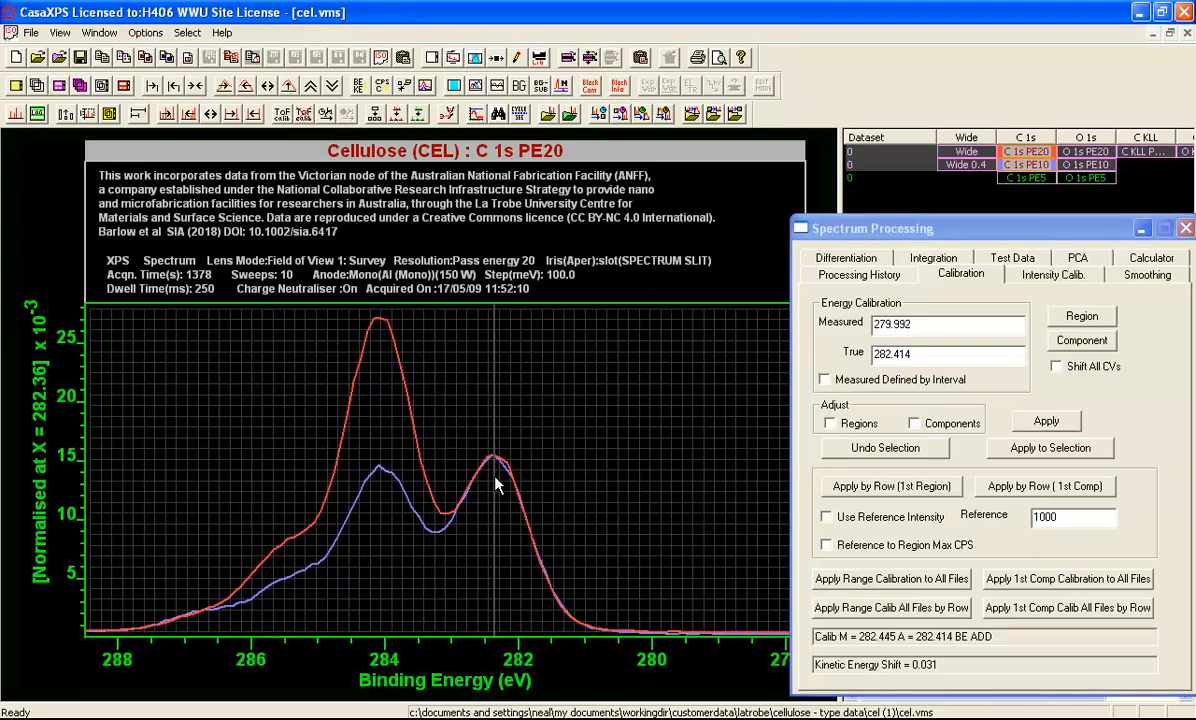
Create a new file and copy the selected C 1s PE20 and PE10 blocks into it as processed data only
click(16, 57)
click(641, 60)
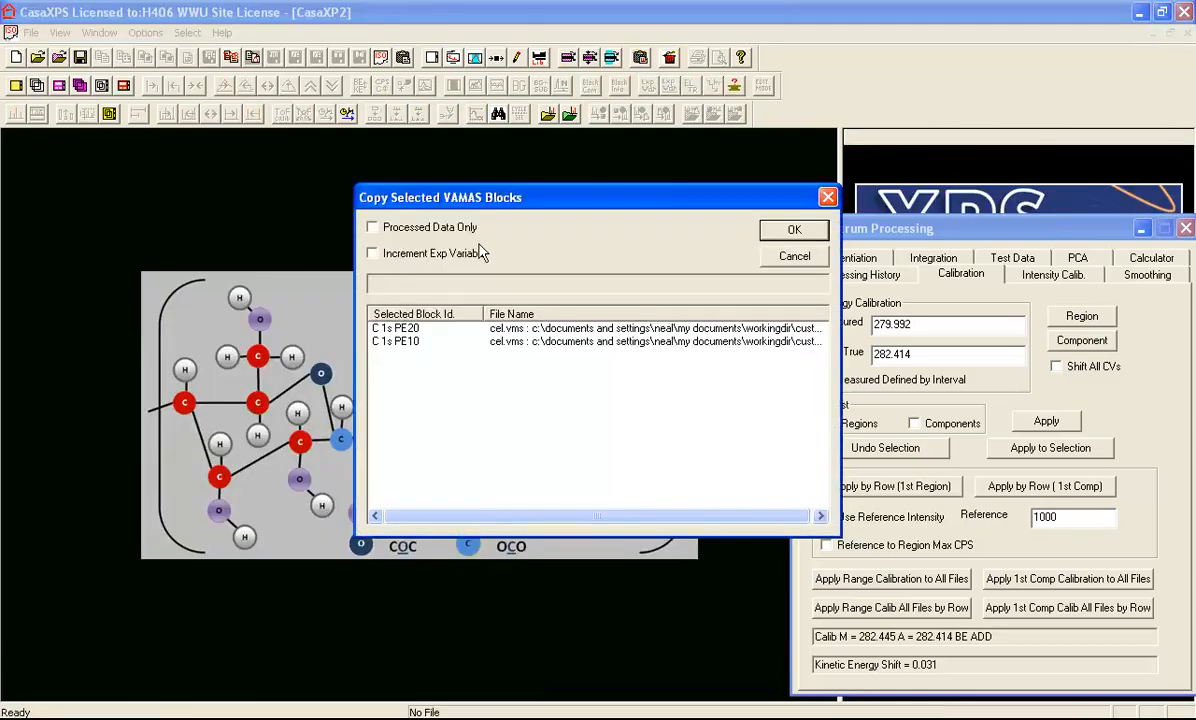
click(373, 227)
click(791, 232)
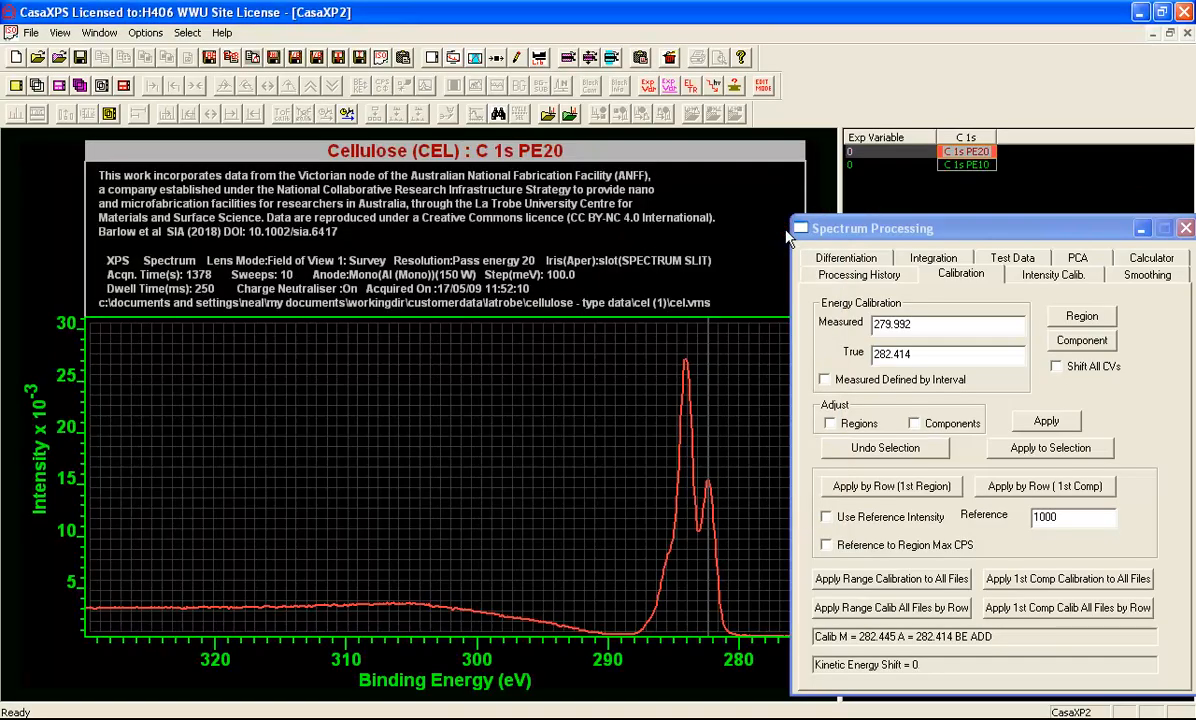
Overlay both copied C 1s spectra in the new file over their peak region, about 289 to 278.5 eV
click(966, 138)
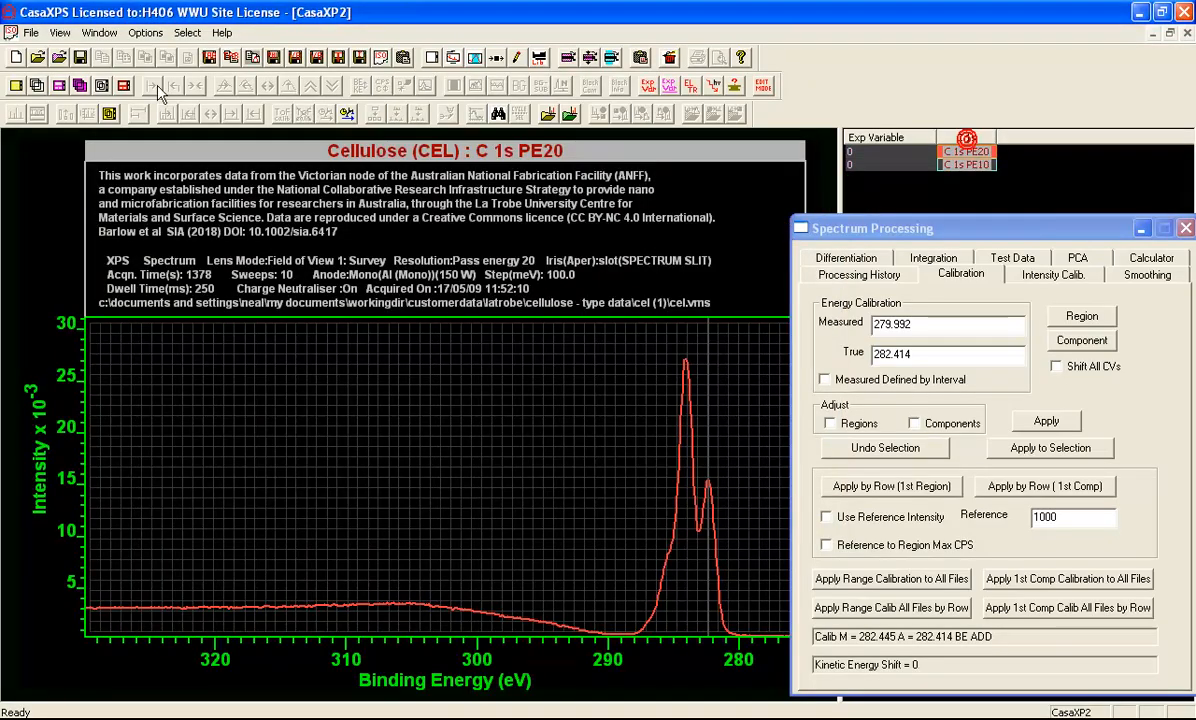
click(35, 85)
drag(622, 342, 760, 666)
click(736, 571)
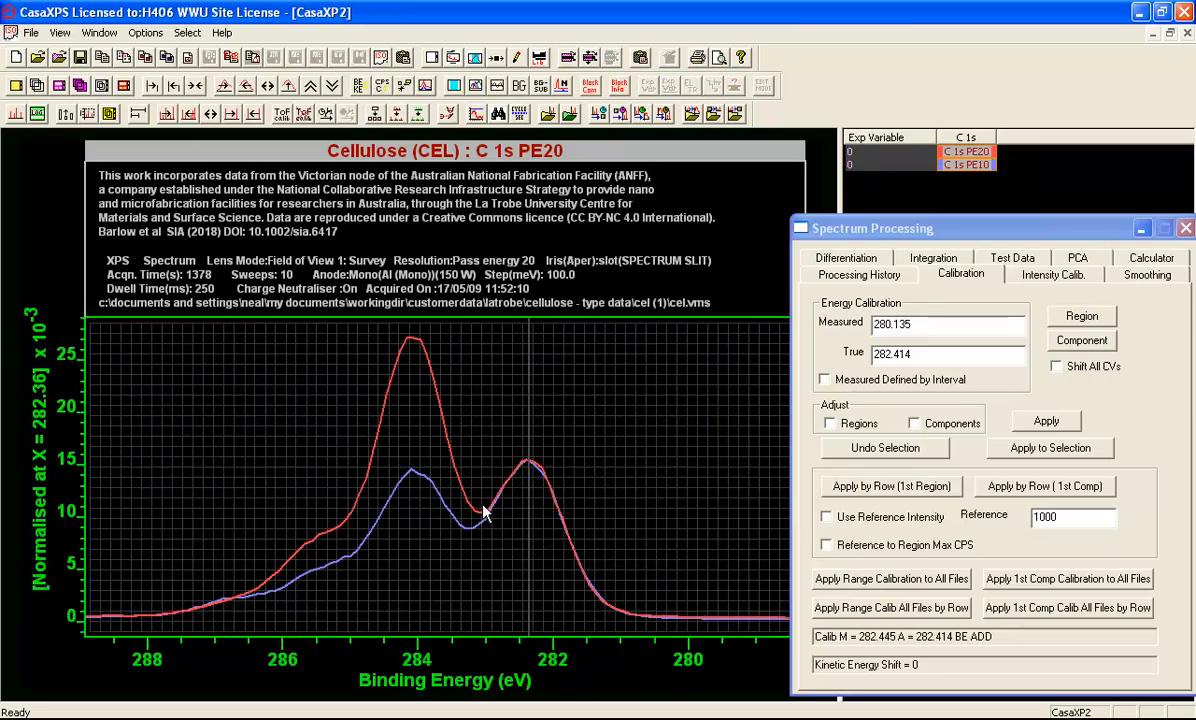
Generate difference spectra from the two overlaid C 1s spectra and widen the block browser of the resulting file
click(1138, 262)
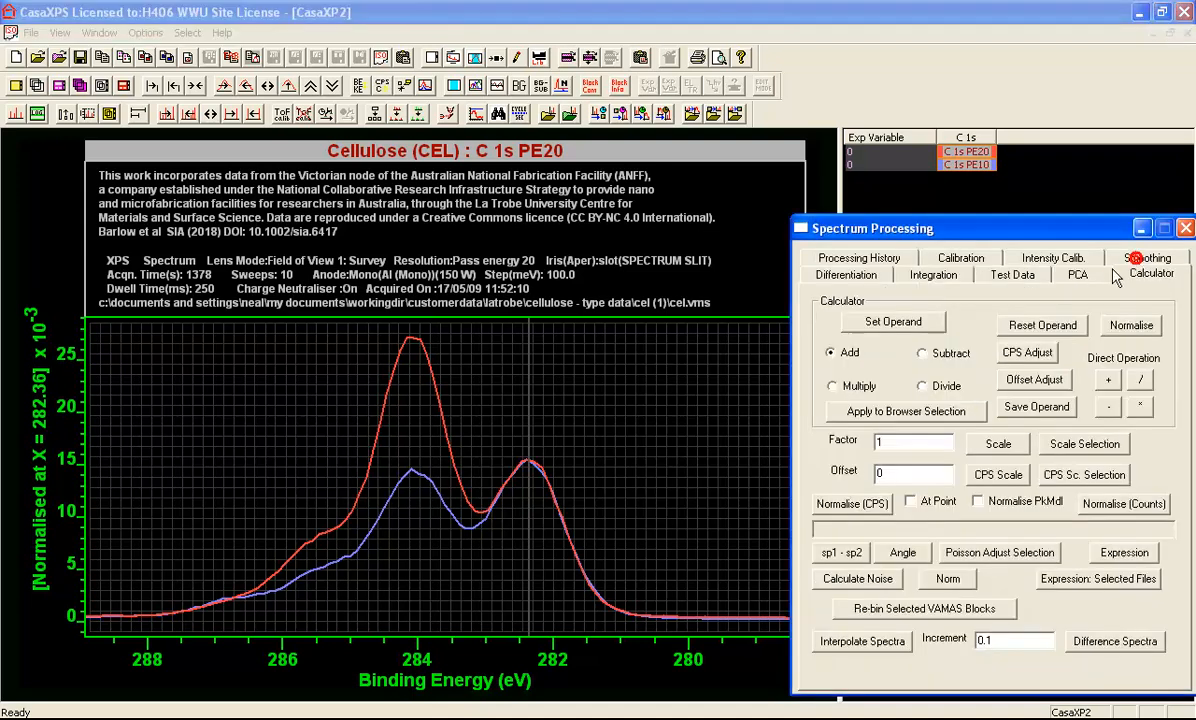
click(1098, 643)
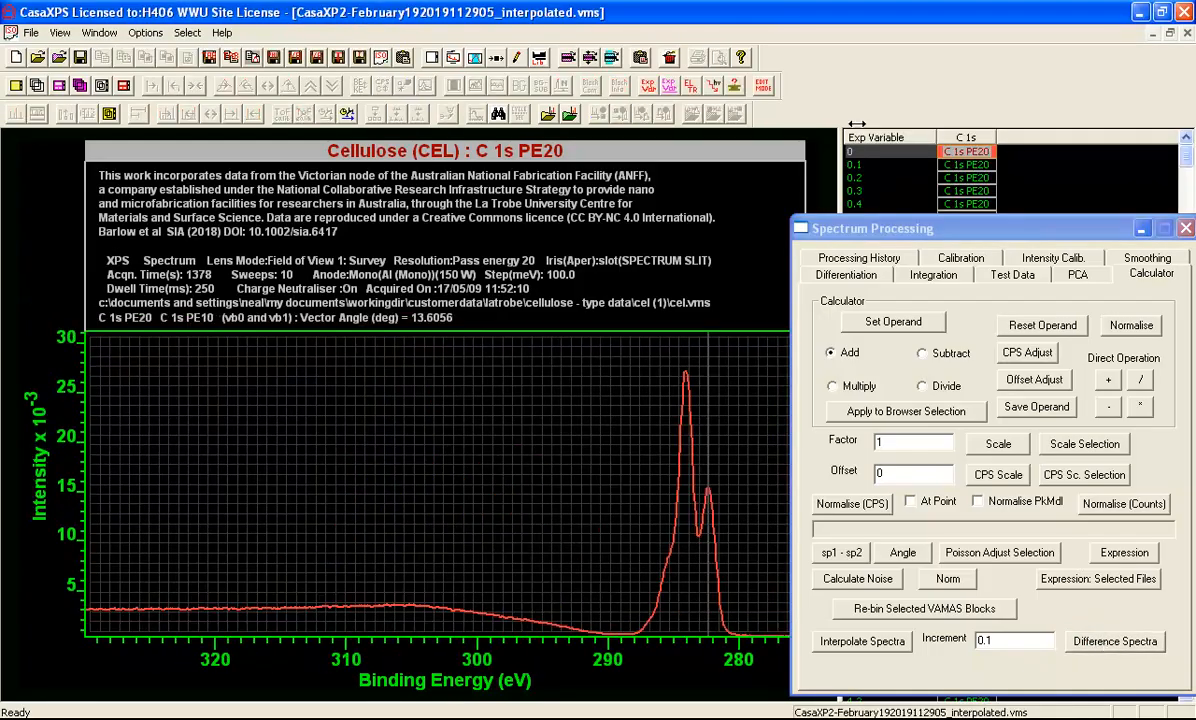
drag(840, 184, 560, 184)
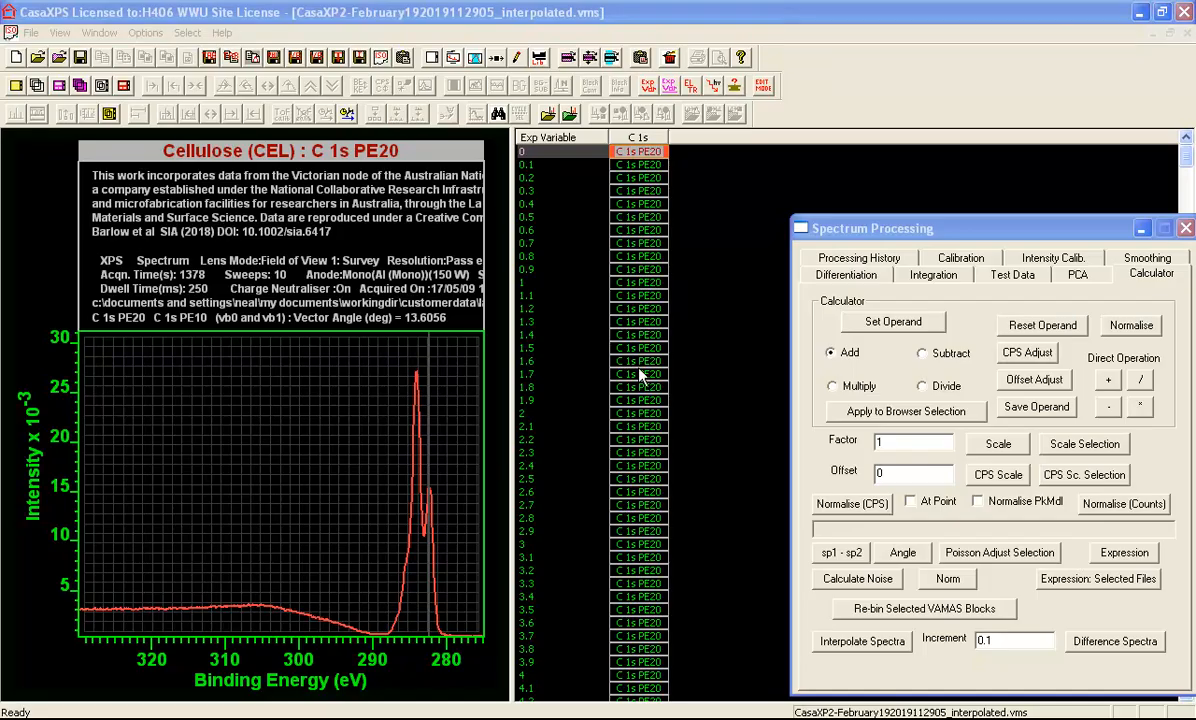
Examine how the difference spectra change through the series by displaying the blocks at 2.4, 24.2 and 57.9
click(644, 466)
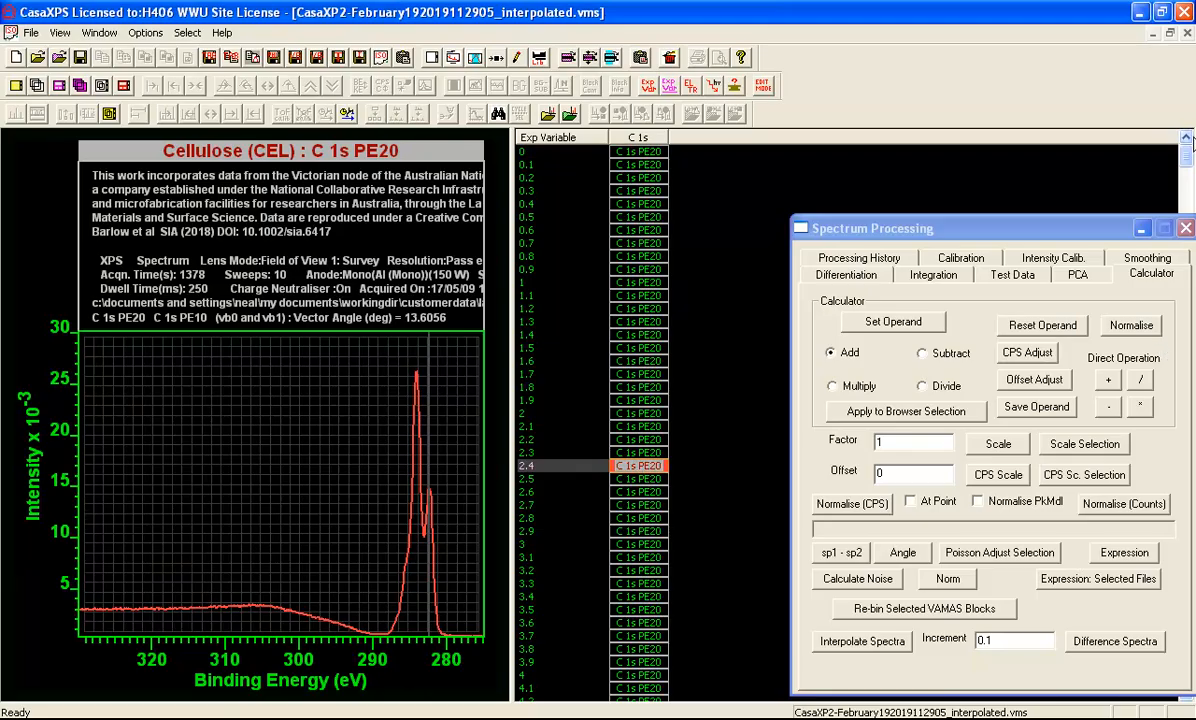
drag(1190, 163, 1176, 273)
click(632, 491)
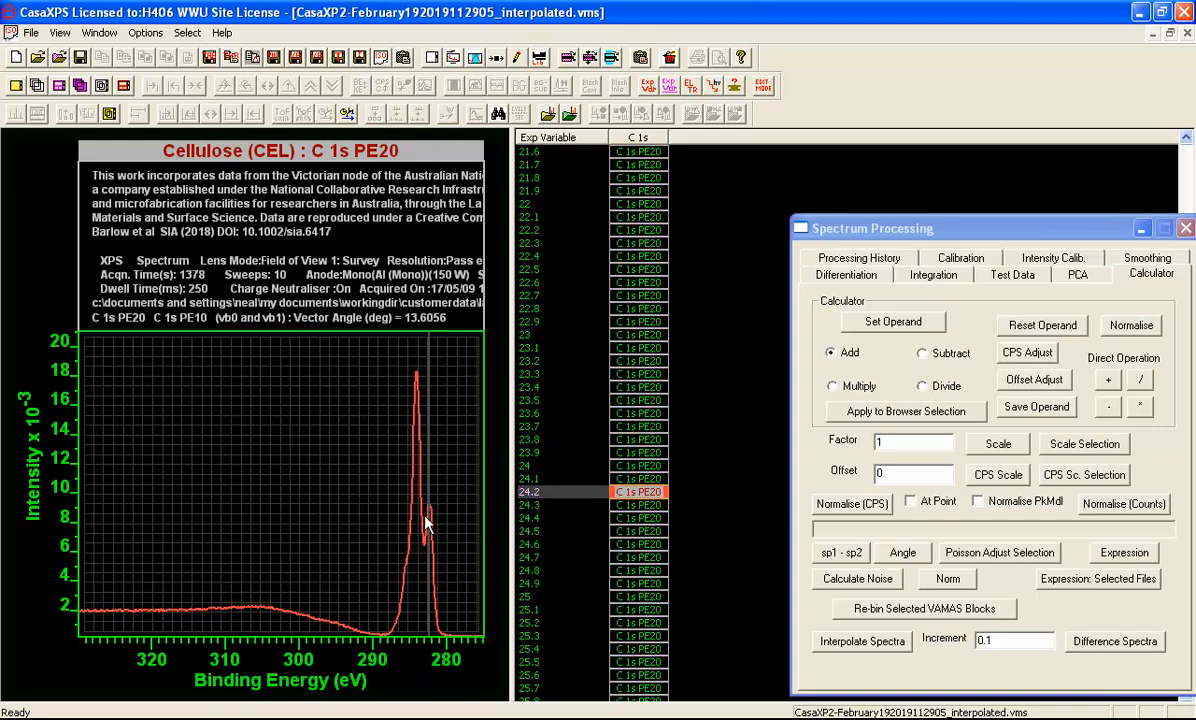
drag(1107, 233, 1053, 212)
drag(1183, 270, 1184, 446)
double_click(638, 657)
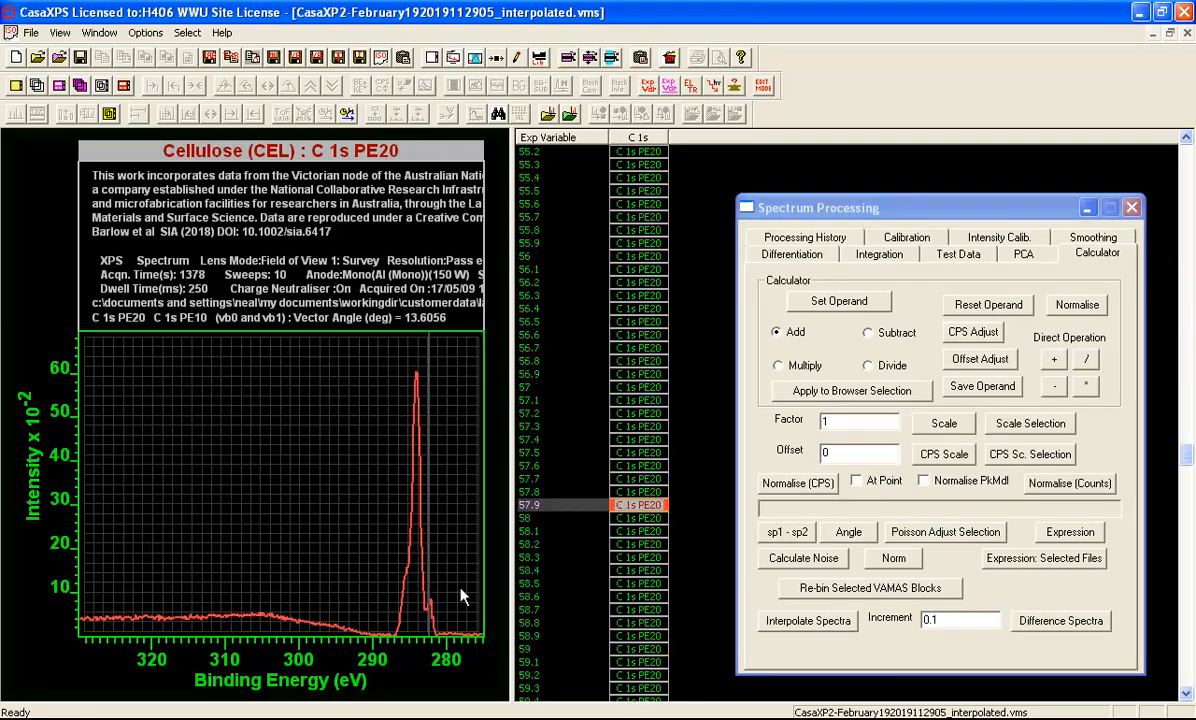
Step through the difference spectra after 57.9 over the C 1s peak region and select the block at 59
drag(365, 355, 471, 643)
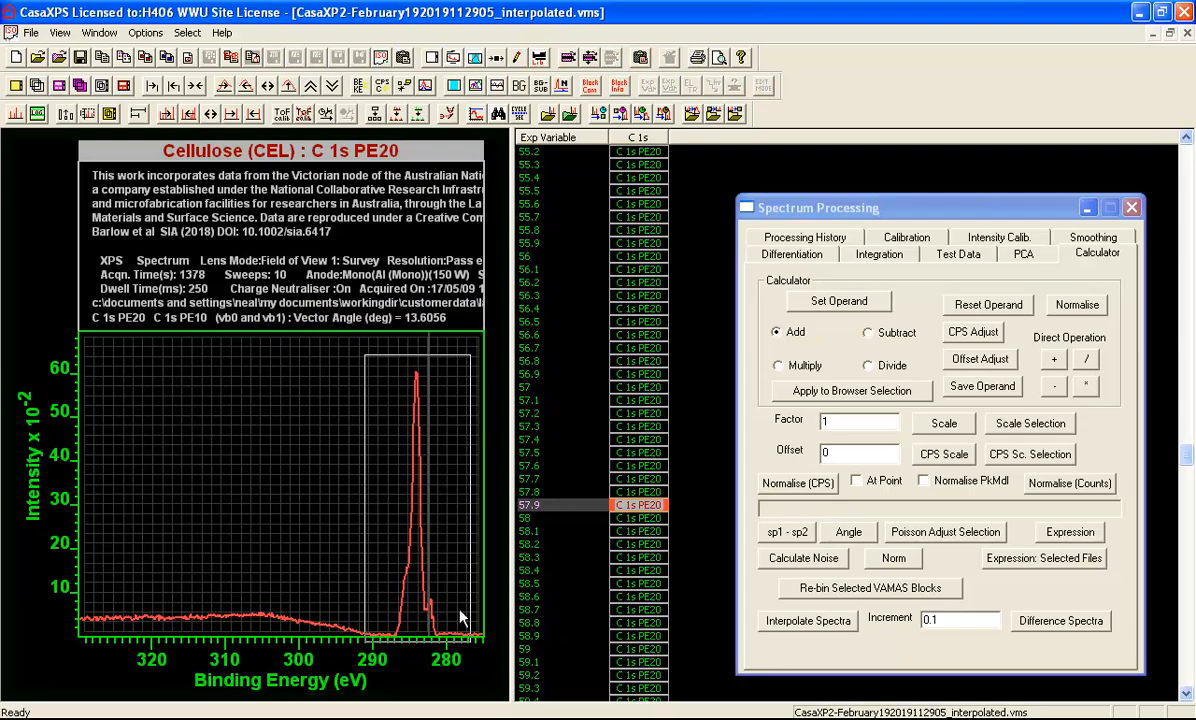
click(451, 569)
scroll(486, 455, down, 3)
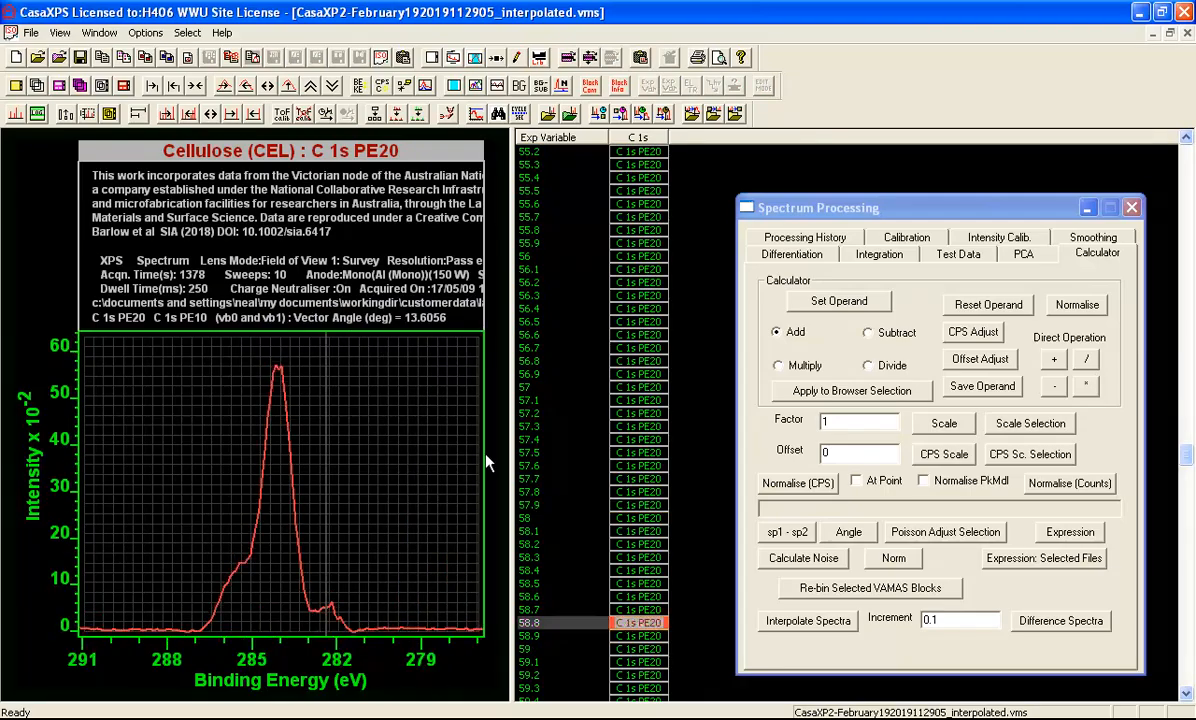
scroll(486, 462, down, 5)
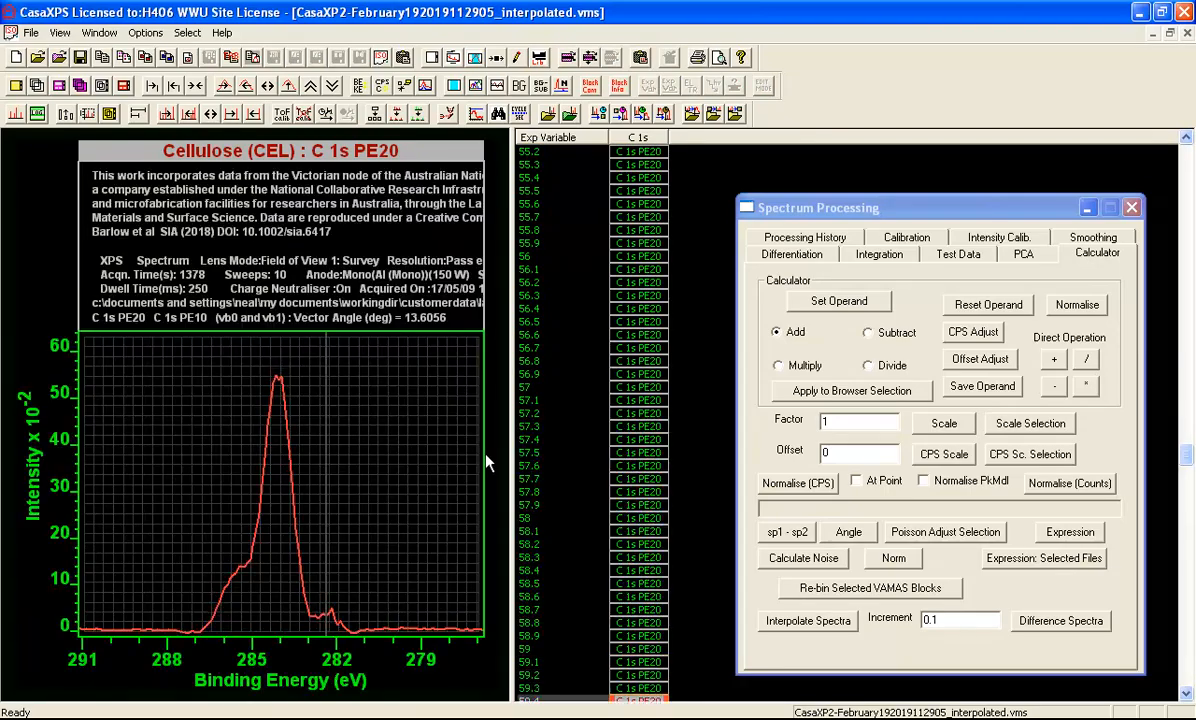
scroll(486, 462, down, 1)
scroll(486, 462, down, 4)
scroll(486, 462, up, 5)
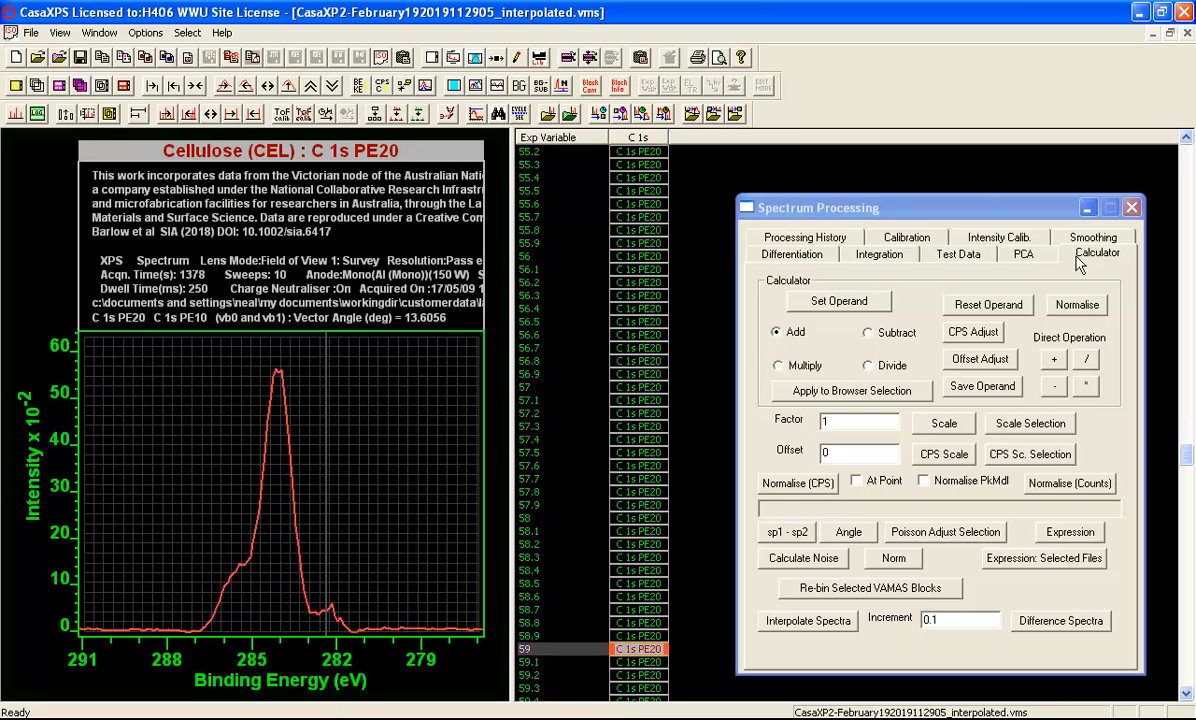
Save a processed-data-only copy of the selected difference spectrum using the PCA options and display that copy
click(1023, 253)
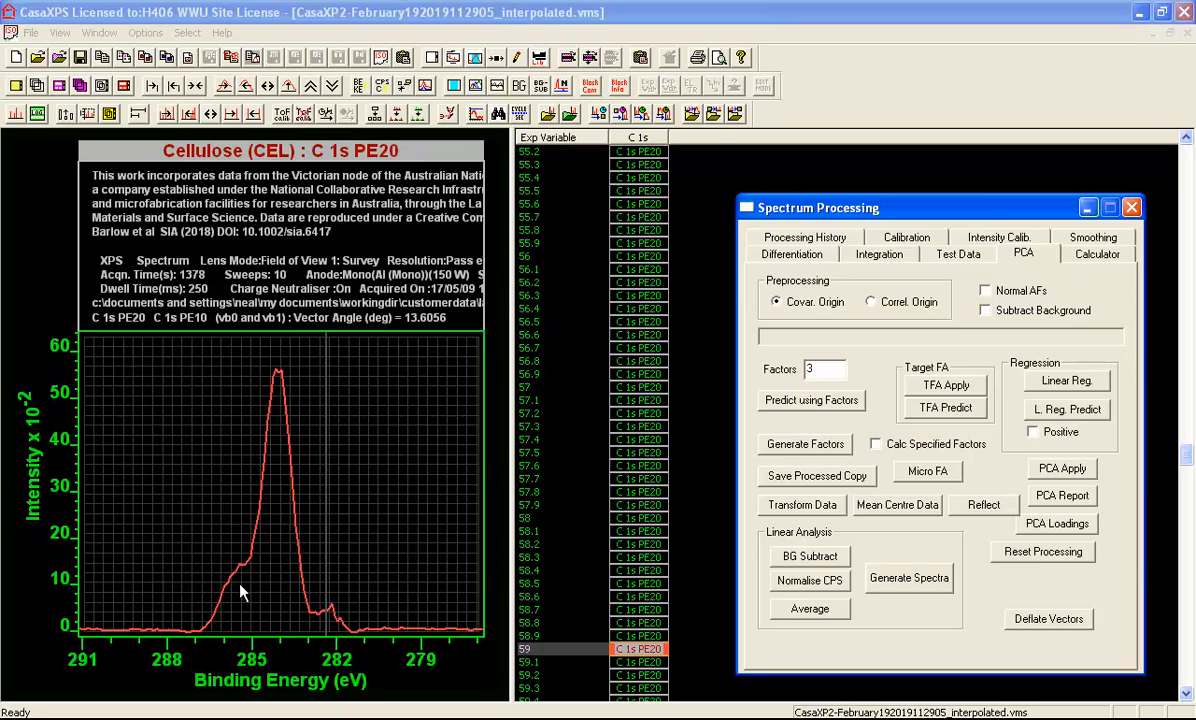
click(825, 476)
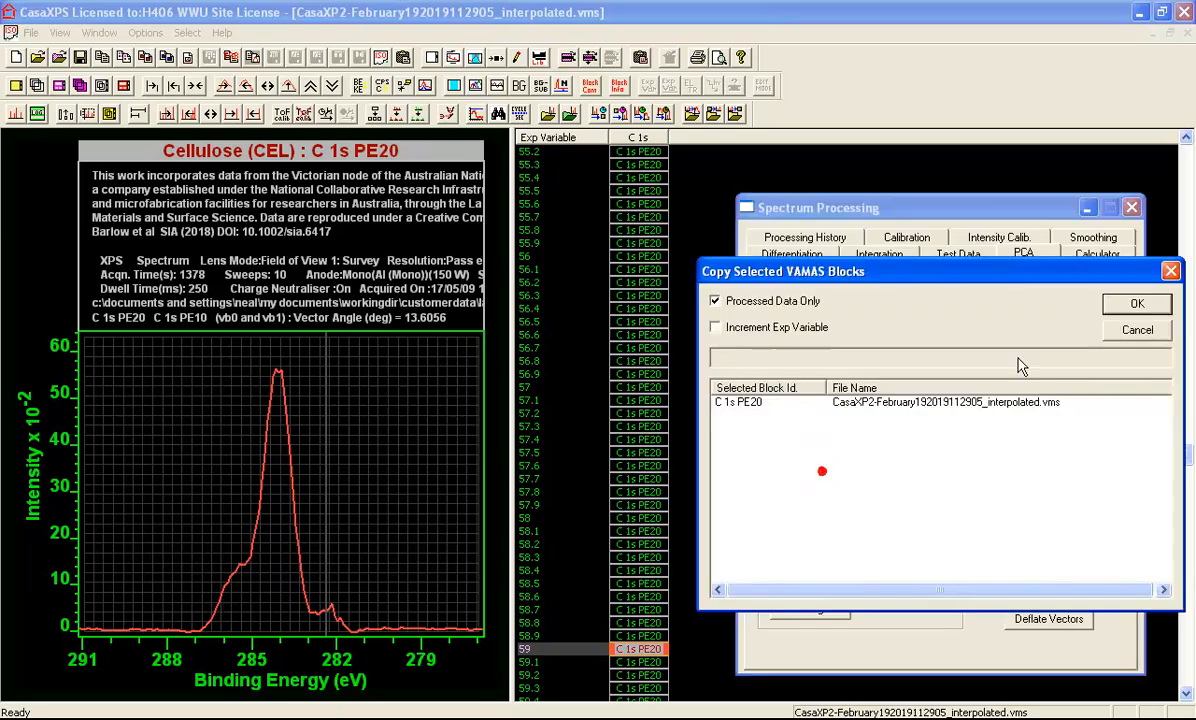
click(1135, 302)
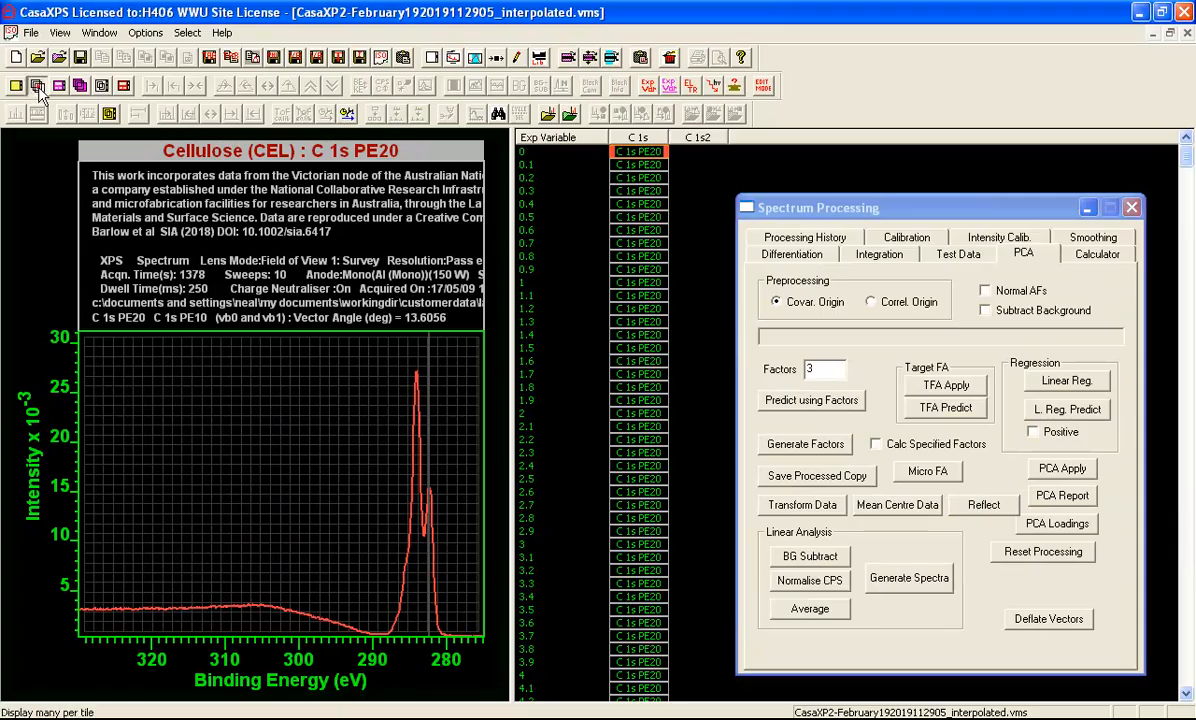
click(37, 85)
click(328, 191)
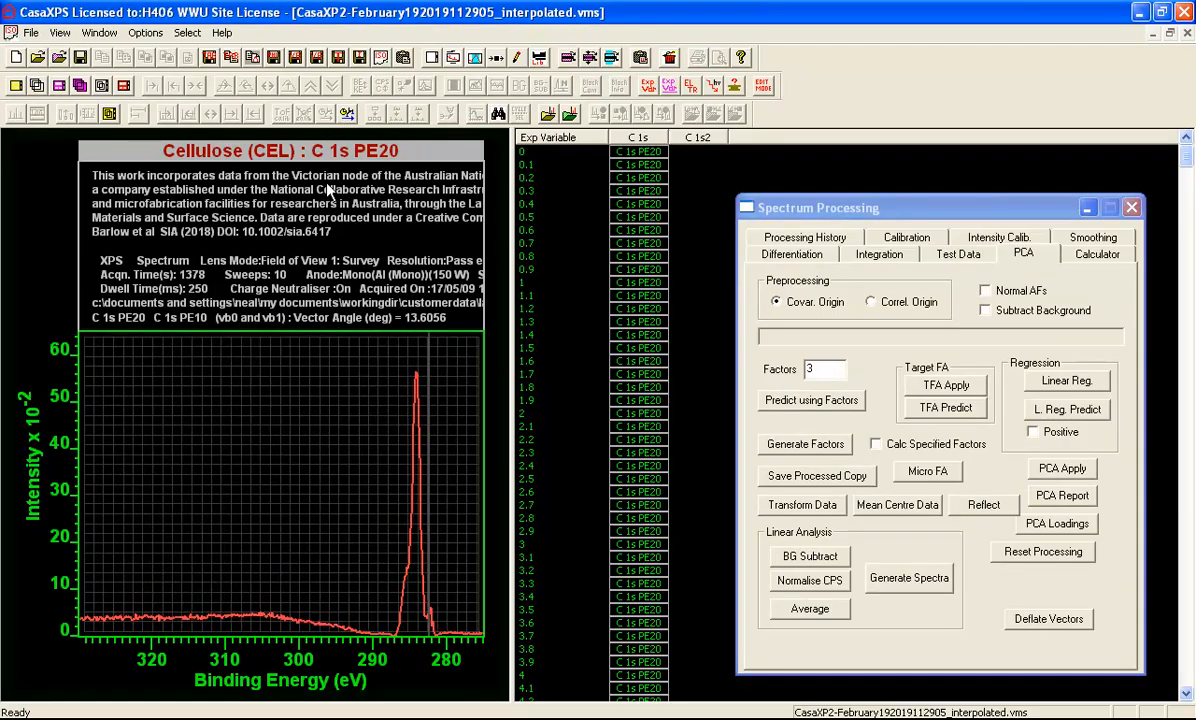
Examine how the difference spectra change beyond 59 by displaying the blocks at 65.5, 72.4, 73.1, 73.6 and 76.1
mouse_move(1184, 157)
mouse_down()
mouse_move(1172, 507)
mouse_move(1172, 480)
mouse_up()
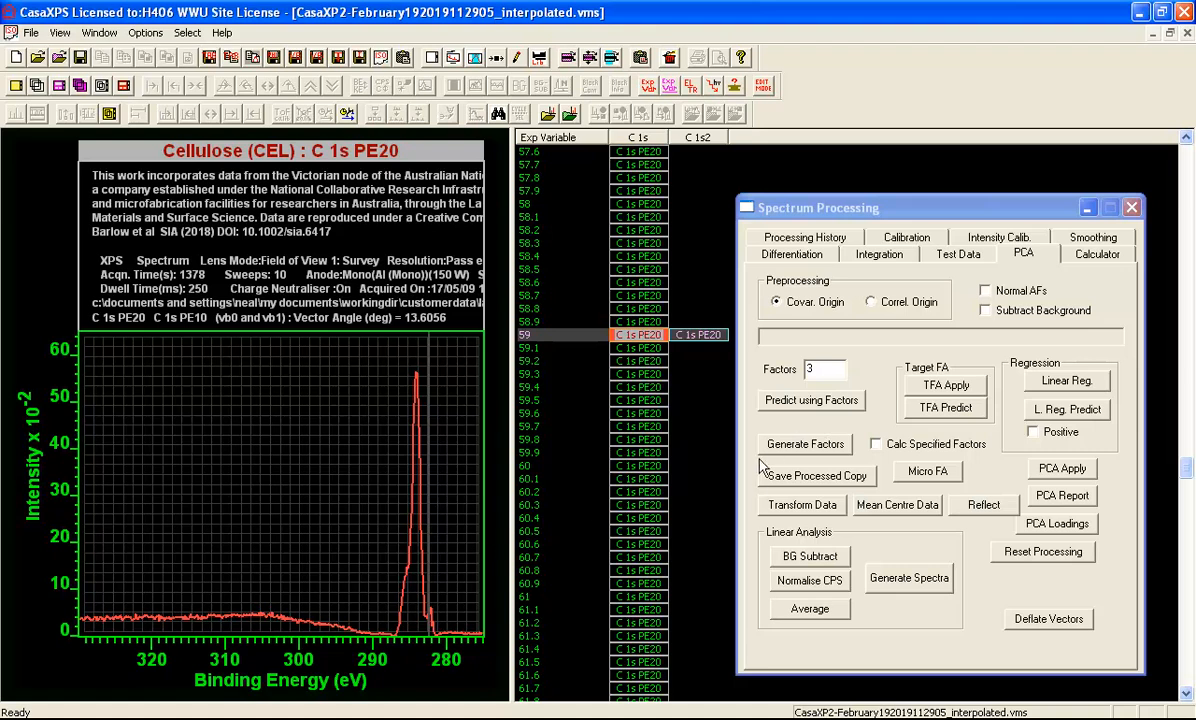
drag(1188, 466, 1189, 497)
click(575, 426)
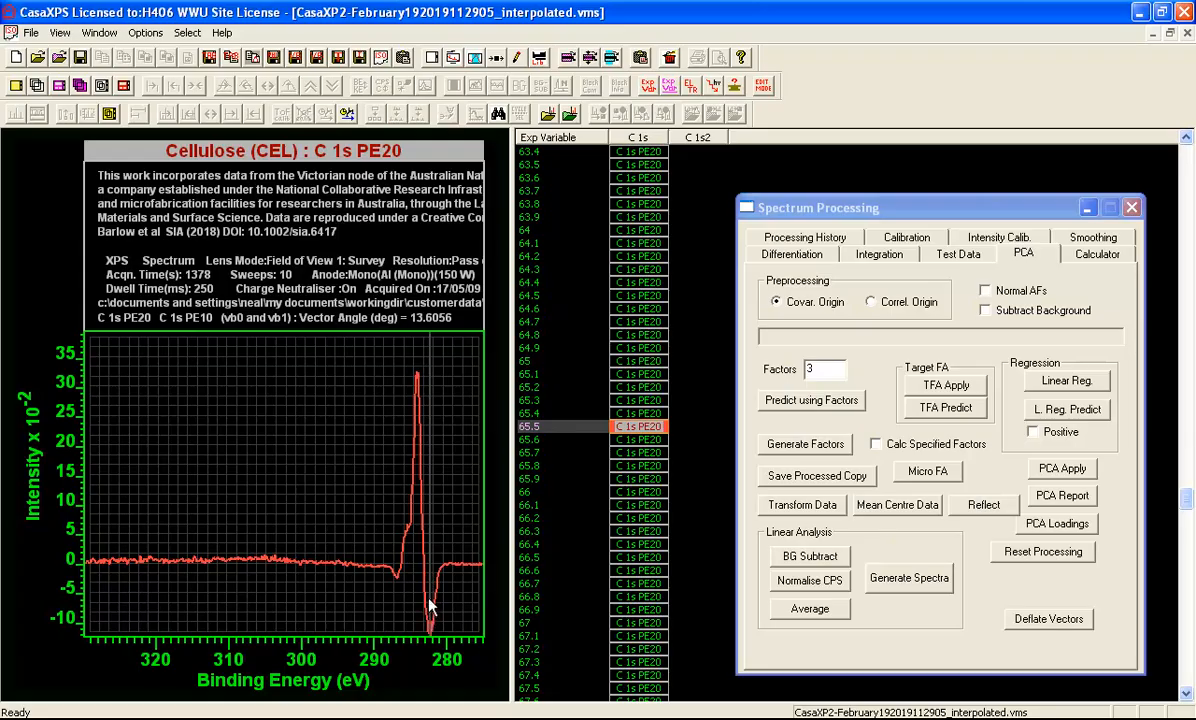
drag(1183, 500, 1184, 535)
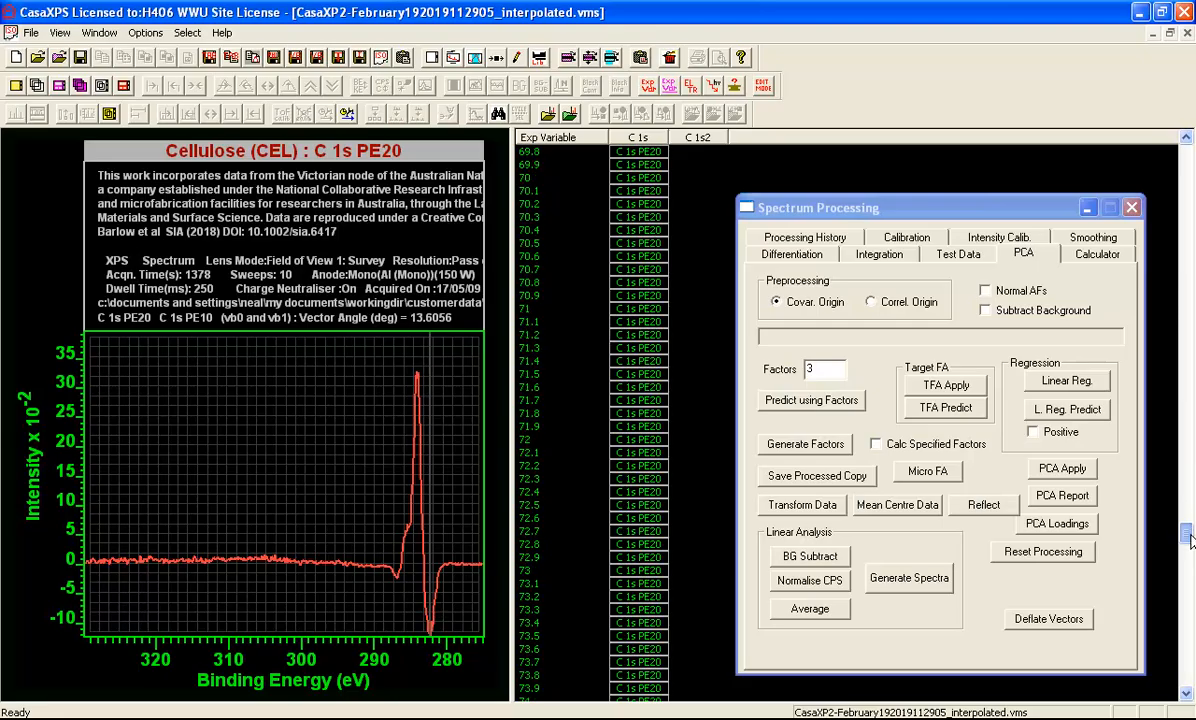
click(631, 494)
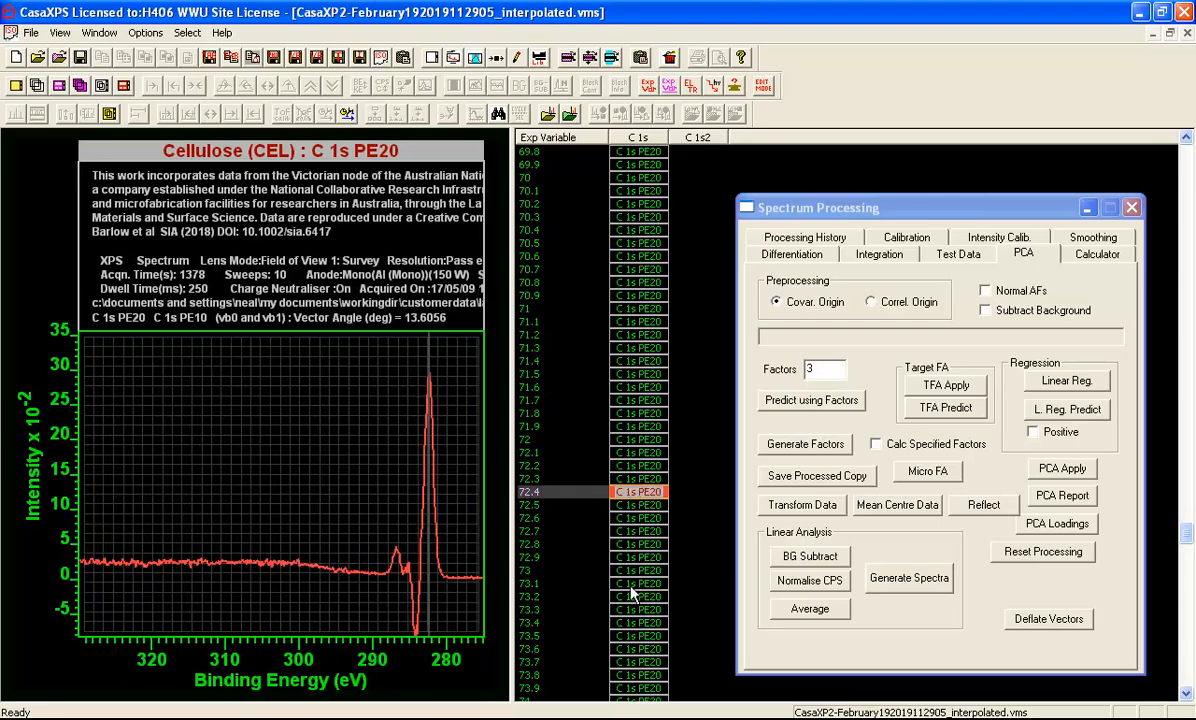
click(632, 584)
click(625, 649)
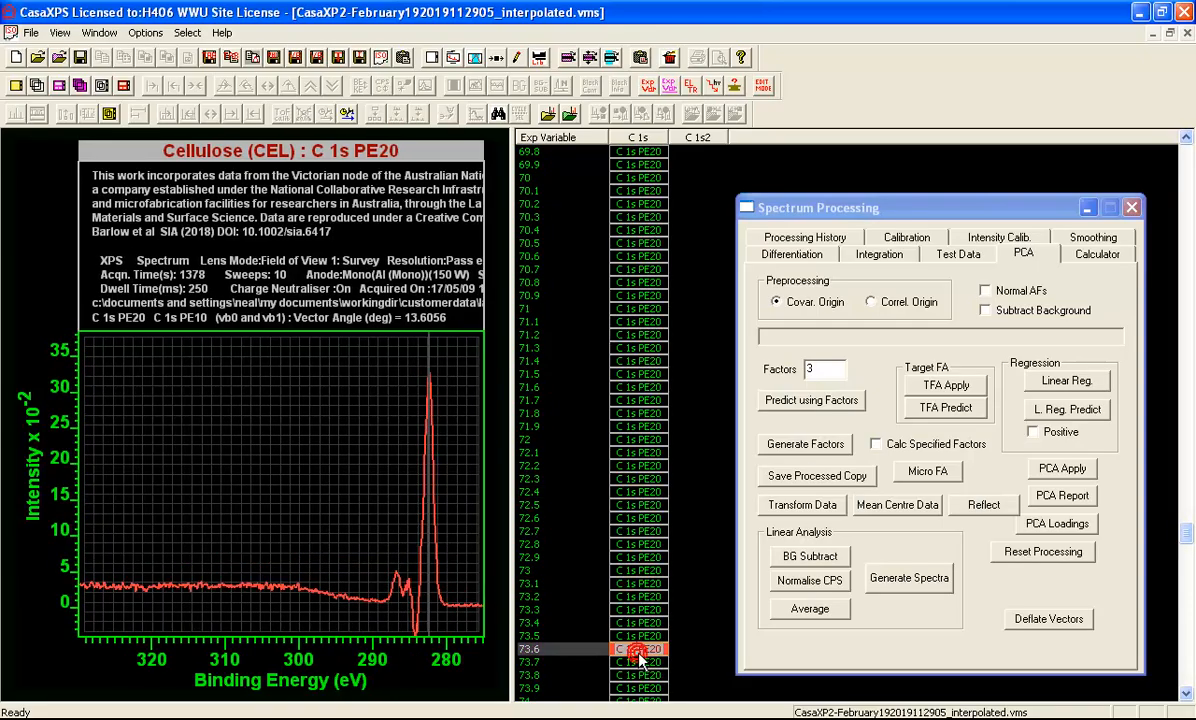
scroll(840, 545, down, 10)
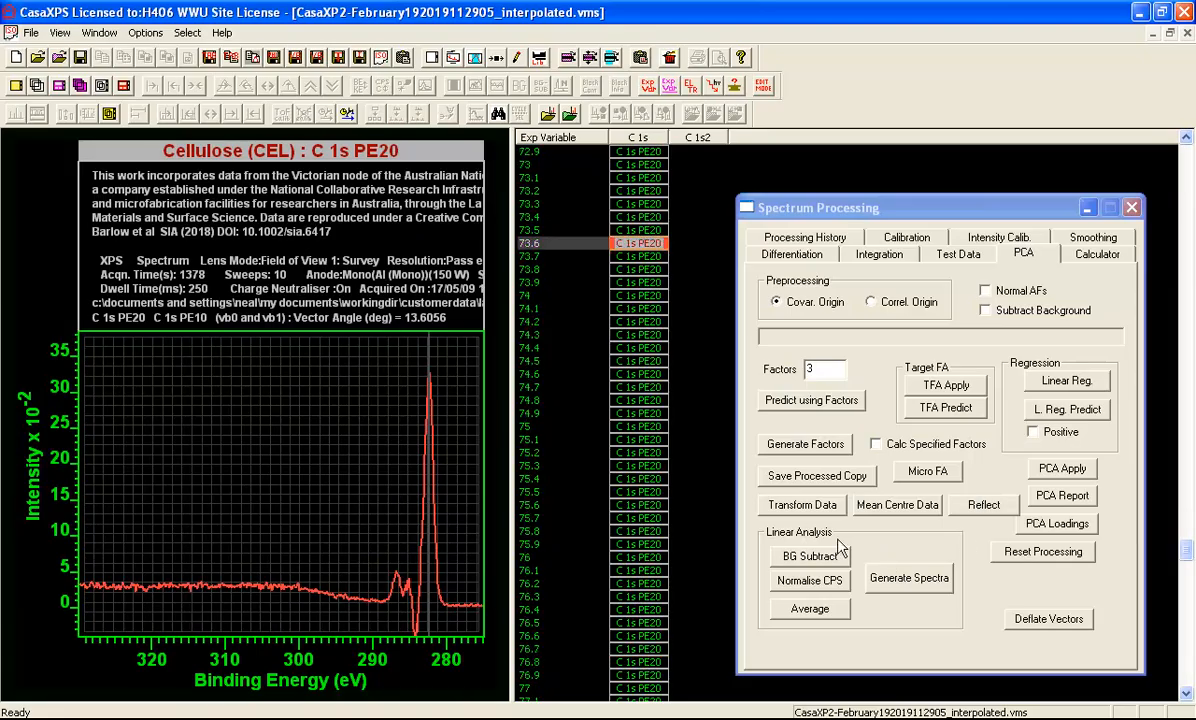
click(615, 573)
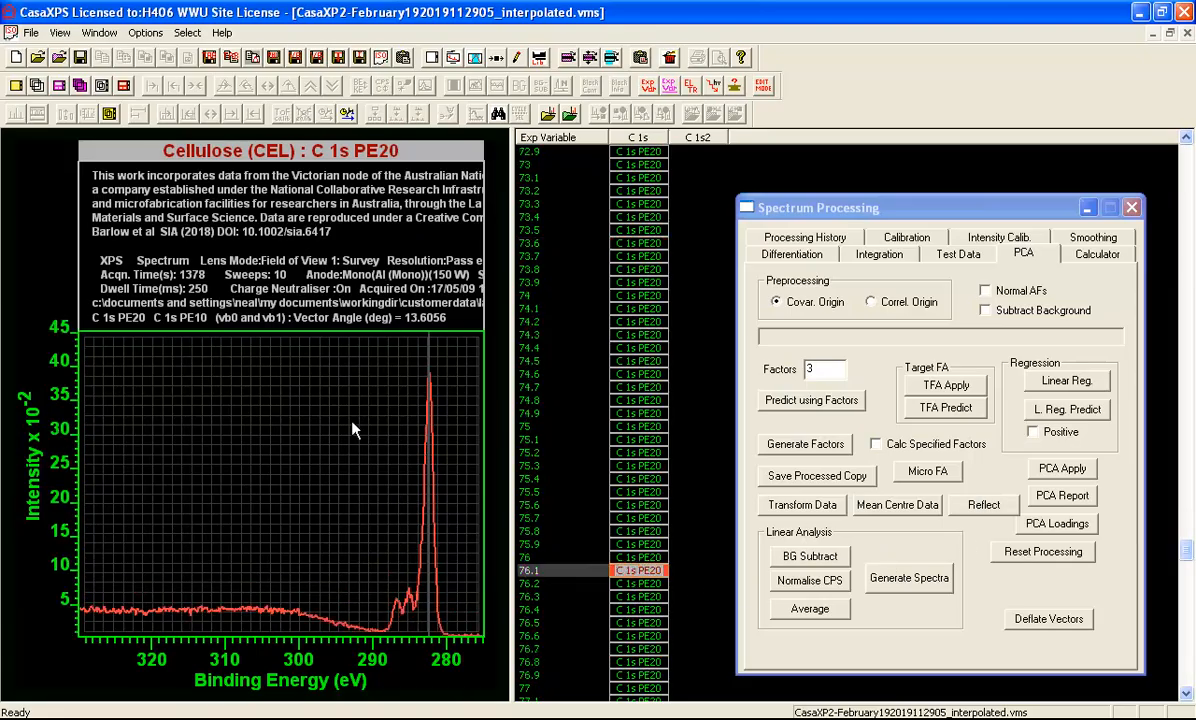
Step through the difference spectra around 76.1 over the C 1s peak region and select the block at 76.3
drag(326, 360, 420, 549)
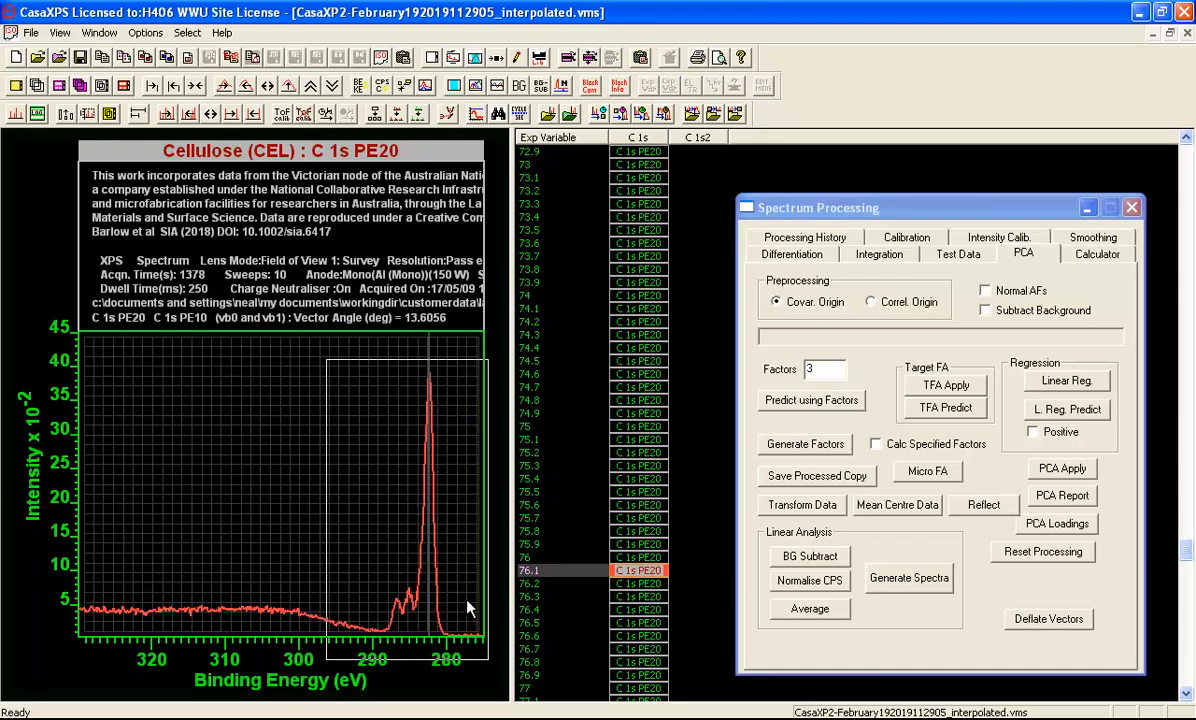
click(435, 560)
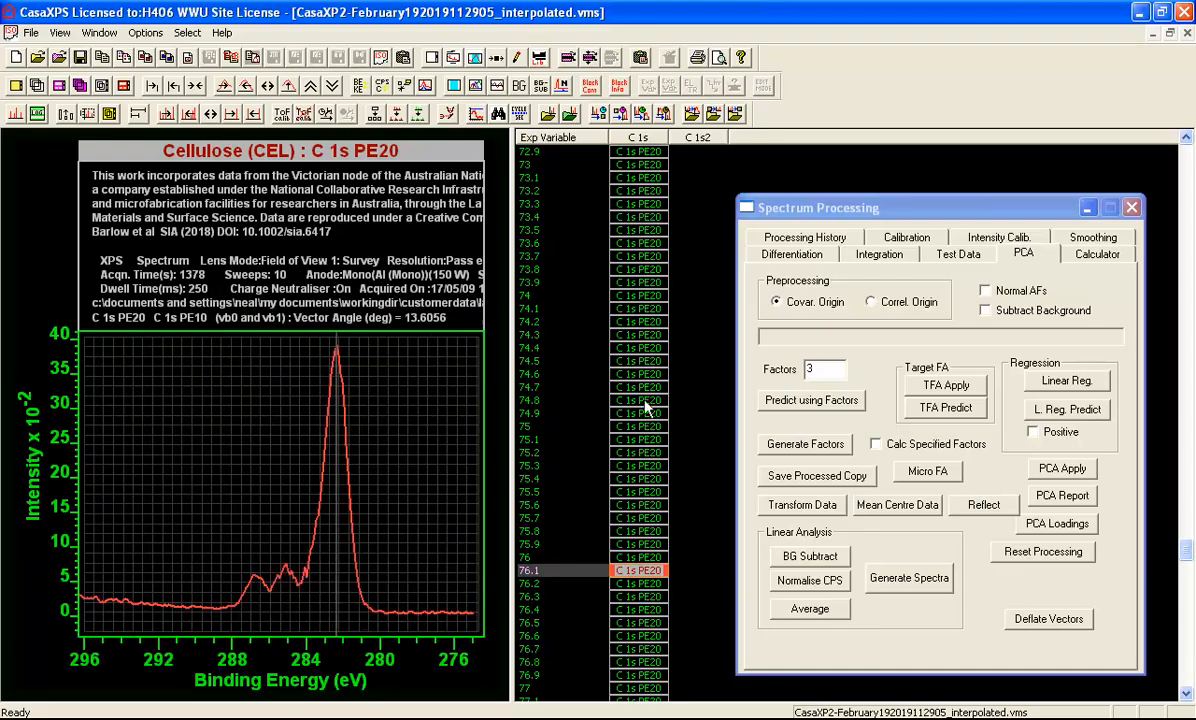
key(Down)
key(Down)
key(Down)
key(Down)
key(Down)
key(Down)
key(Down)
key(Up)
key(Up)
key(Up)
key(Up)
key(Up)
key(Up)
key(Up)
key(Up)
key(Up)
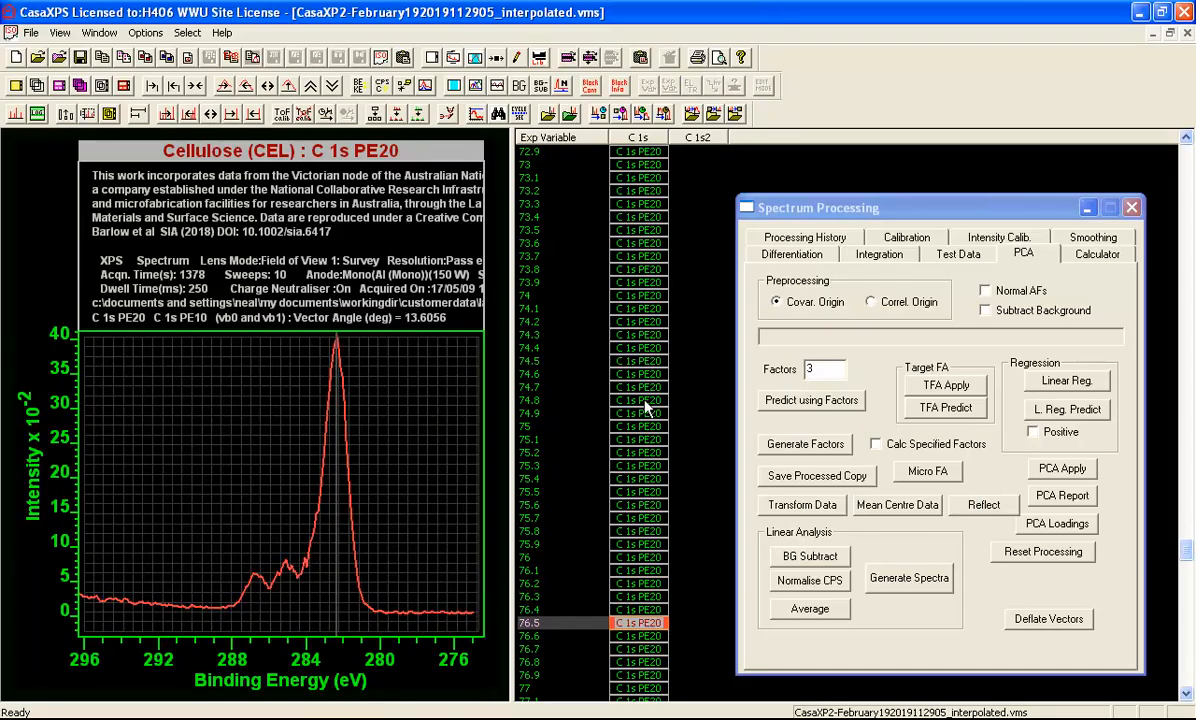
key(Down)
key(Down)
key(Down)
key(Down)
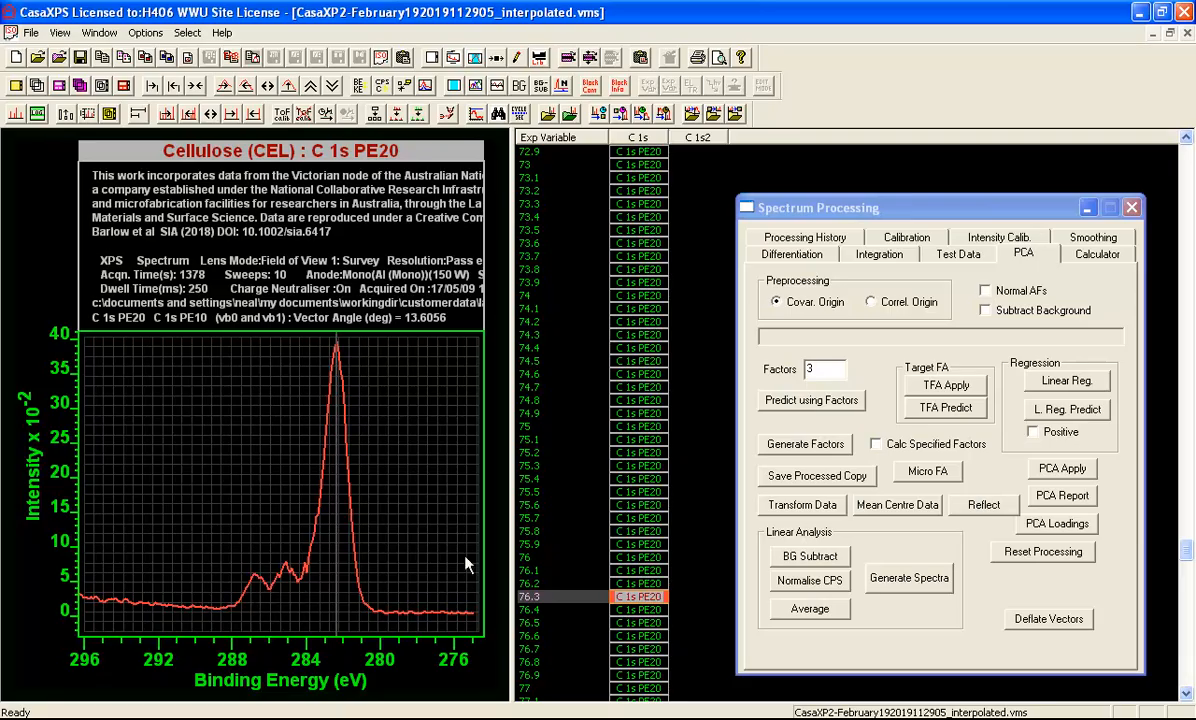
Save a processed-data-only copy of the difference spectrum at 76.3 and overlay it with the saved copy at 59
click(815, 475)
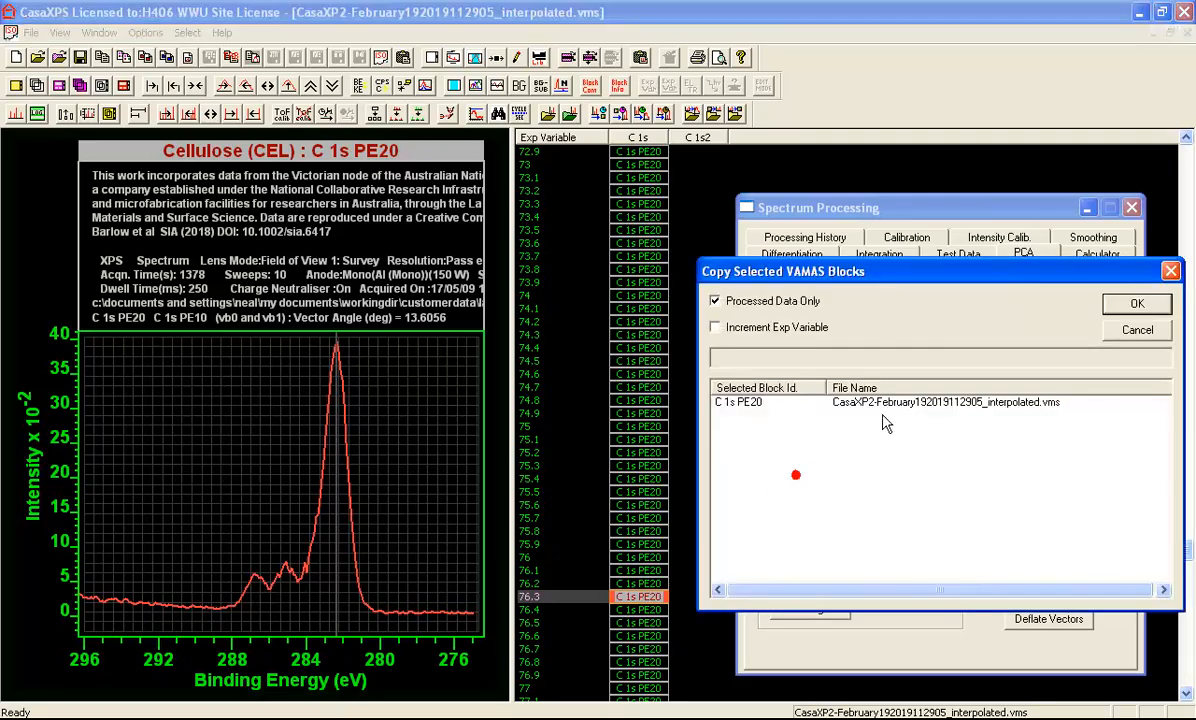
click(1143, 302)
click(703, 140)
click(754, 138)
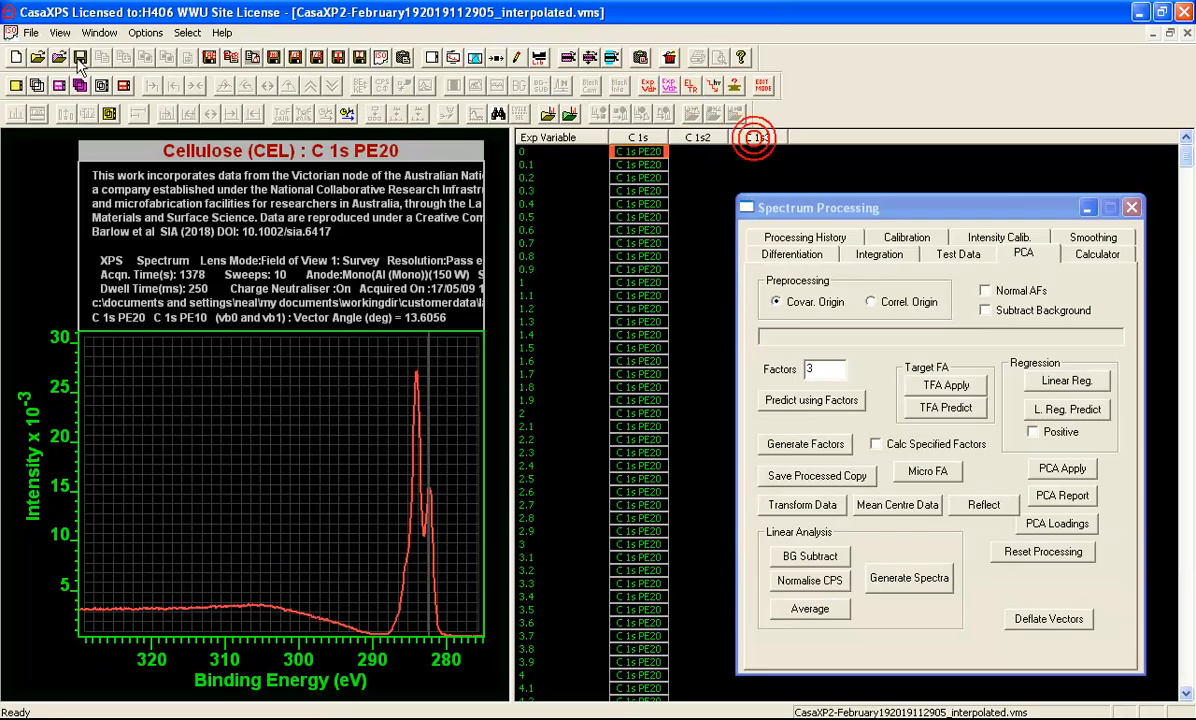
click(37, 86)
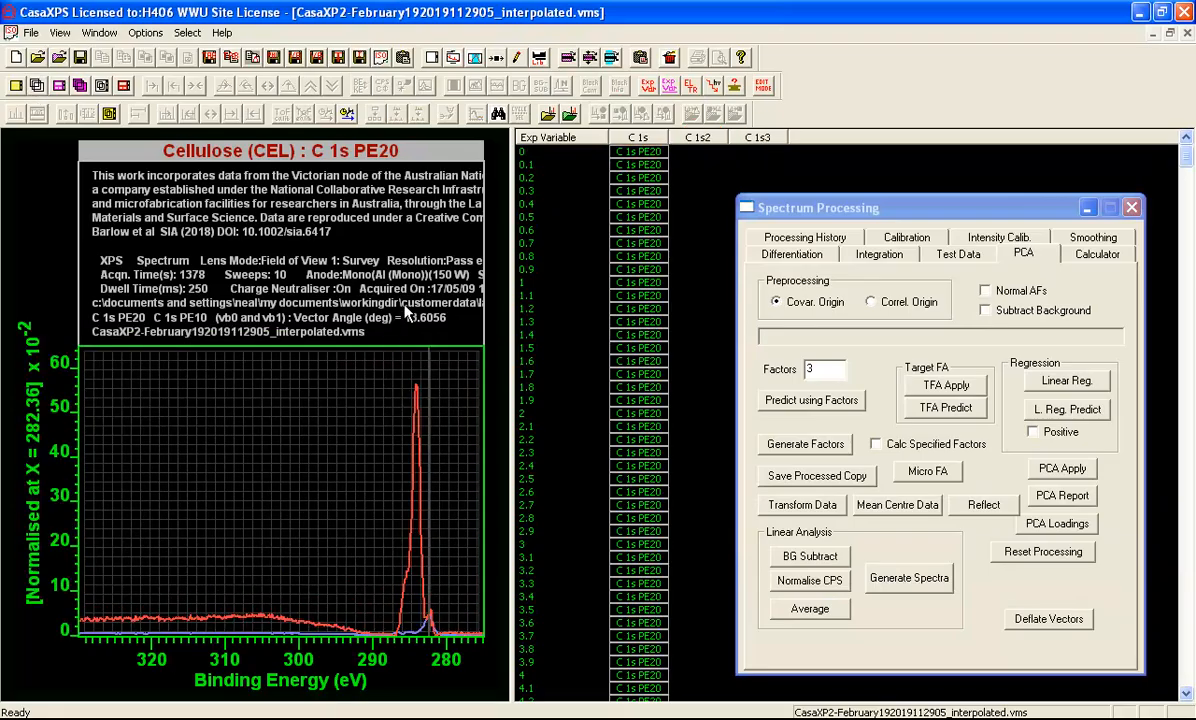
Compare the two overlaid component spectra with min-to-max normalisation and without normalisation over the C 1s peak region
click(347, 394)
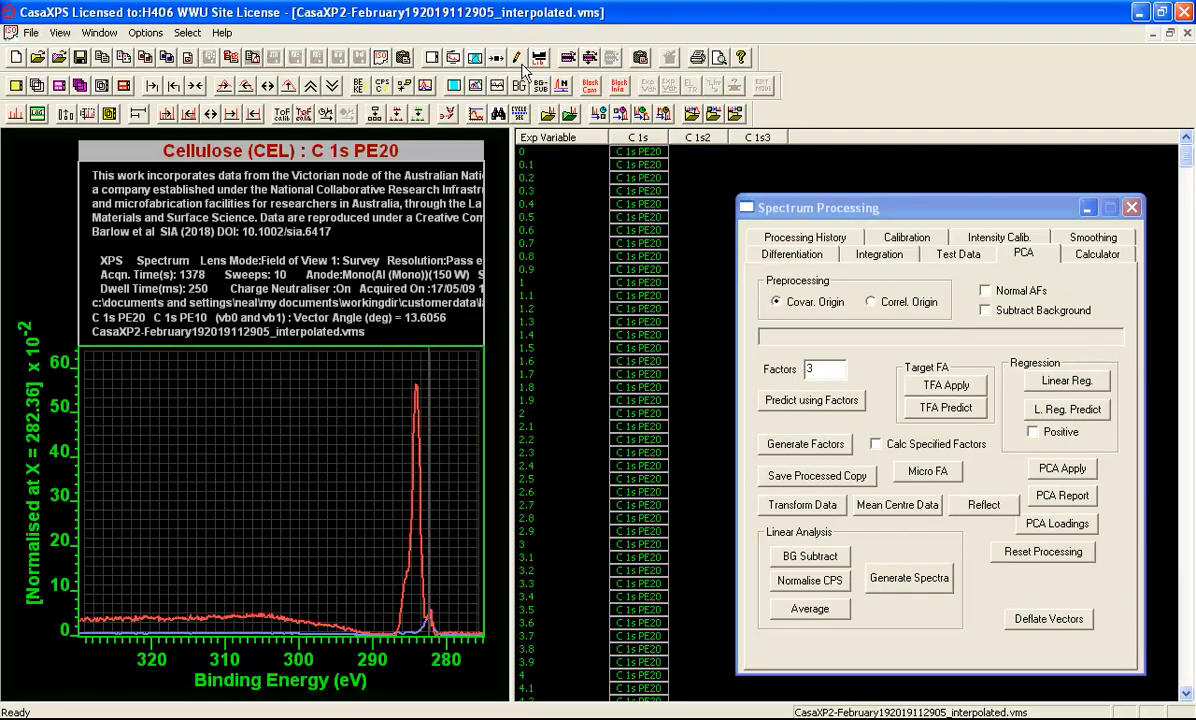
click(562, 86)
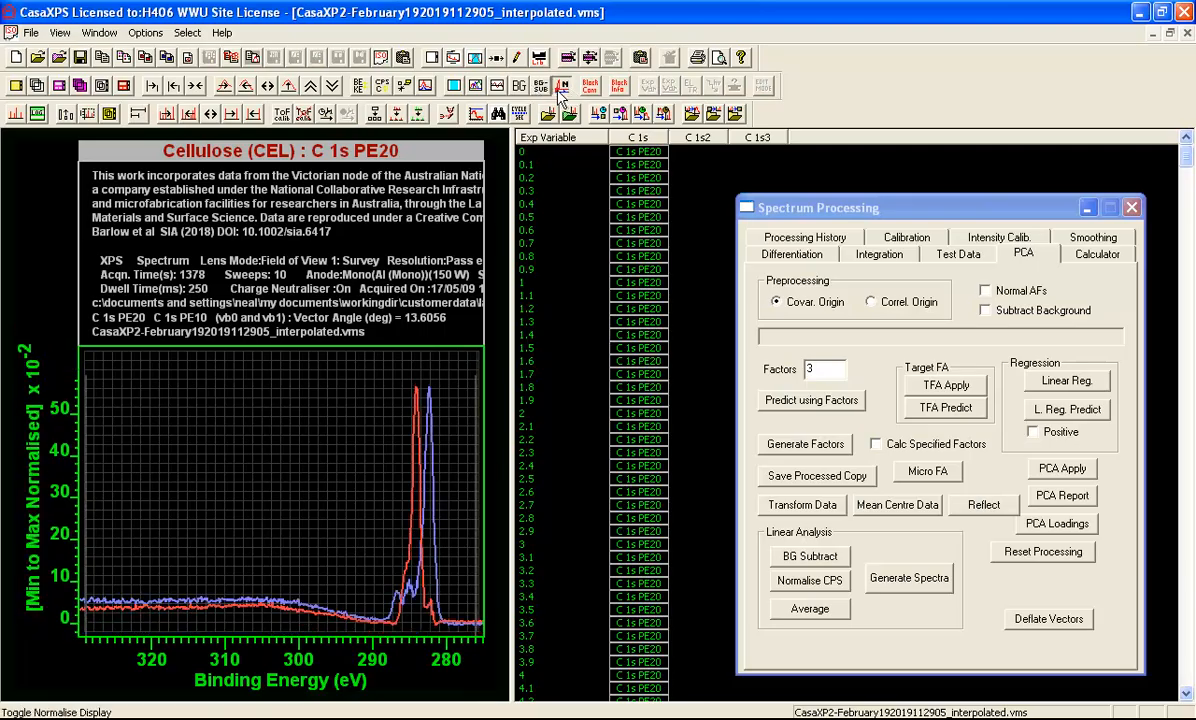
click(562, 86)
drag(377, 378, 459, 632)
click(446, 607)
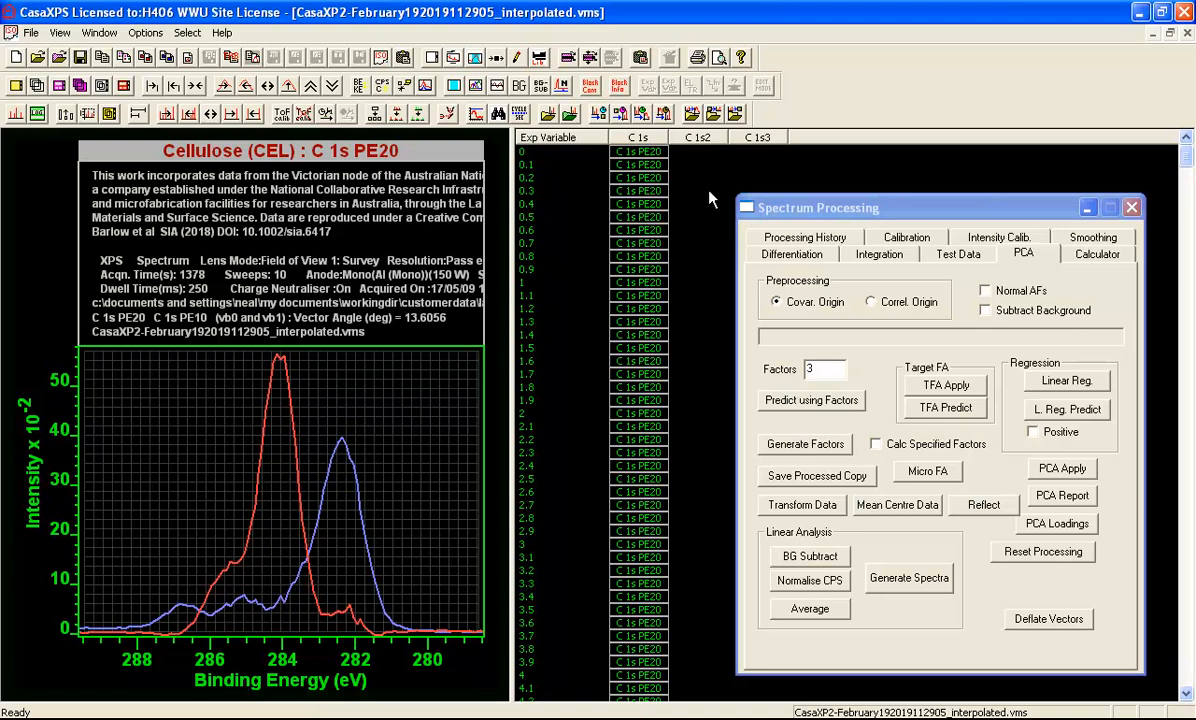
Switch to the CasaXP2 file and copy the two displayed component spectra into it without restricting to processed data
click(98, 34)
click(114, 156)
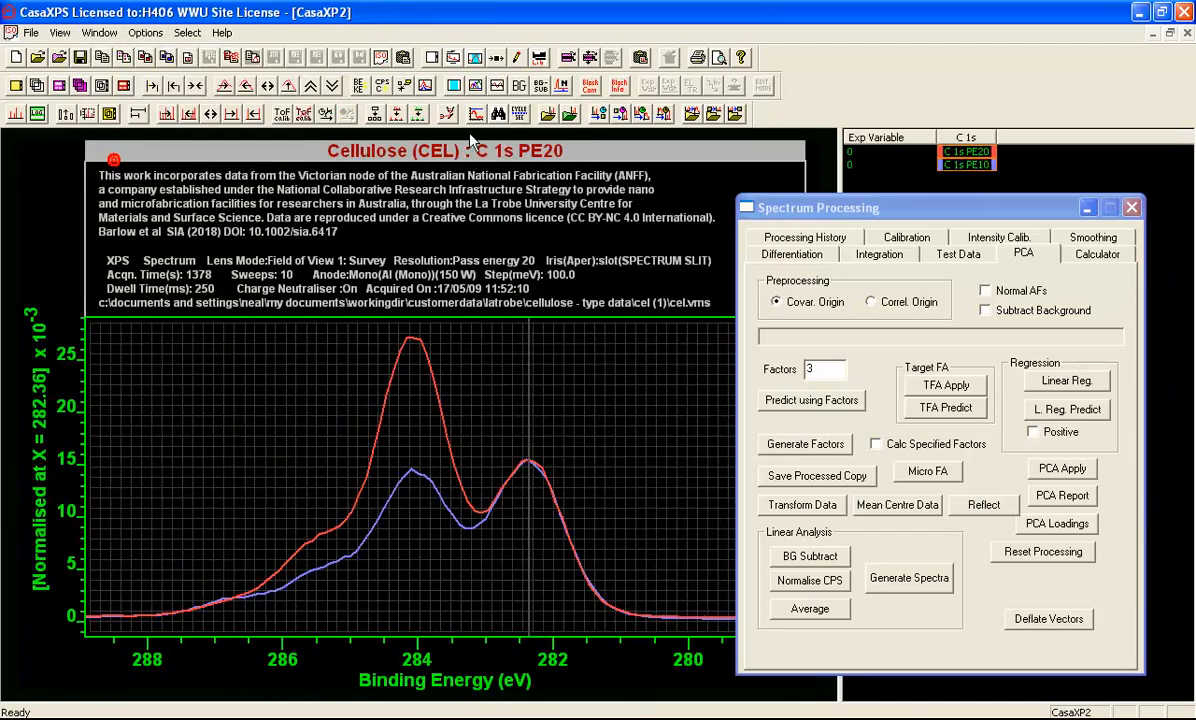
click(642, 60)
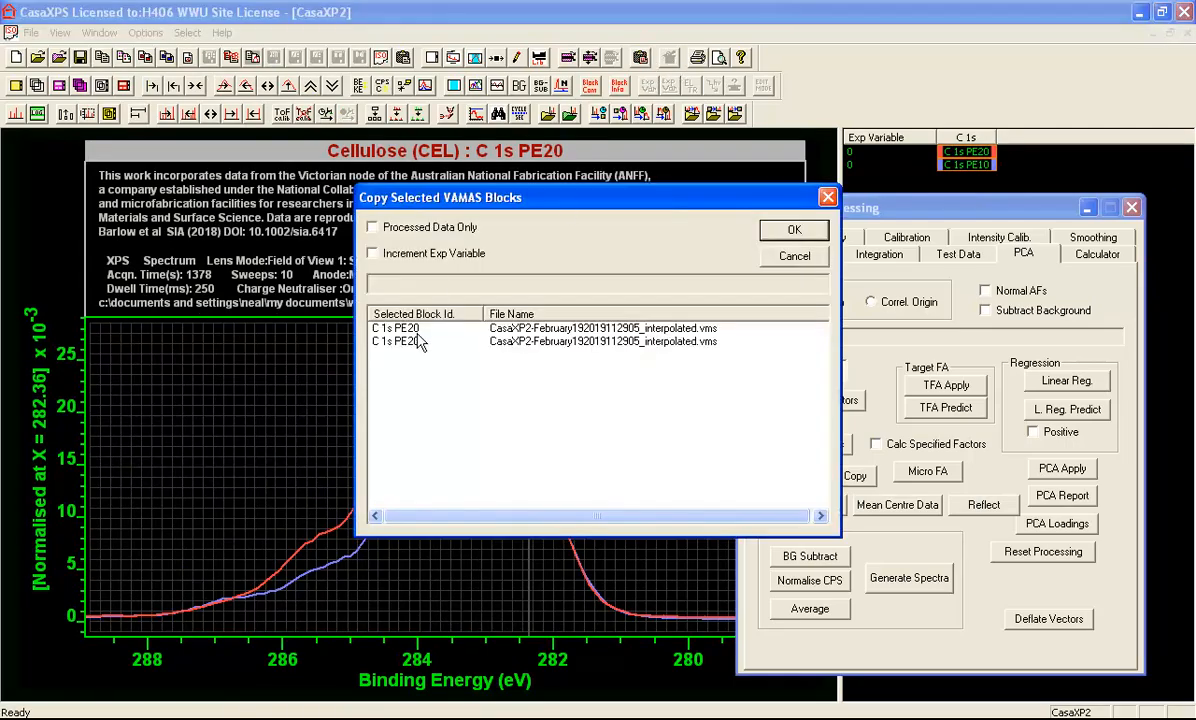
click(789, 231)
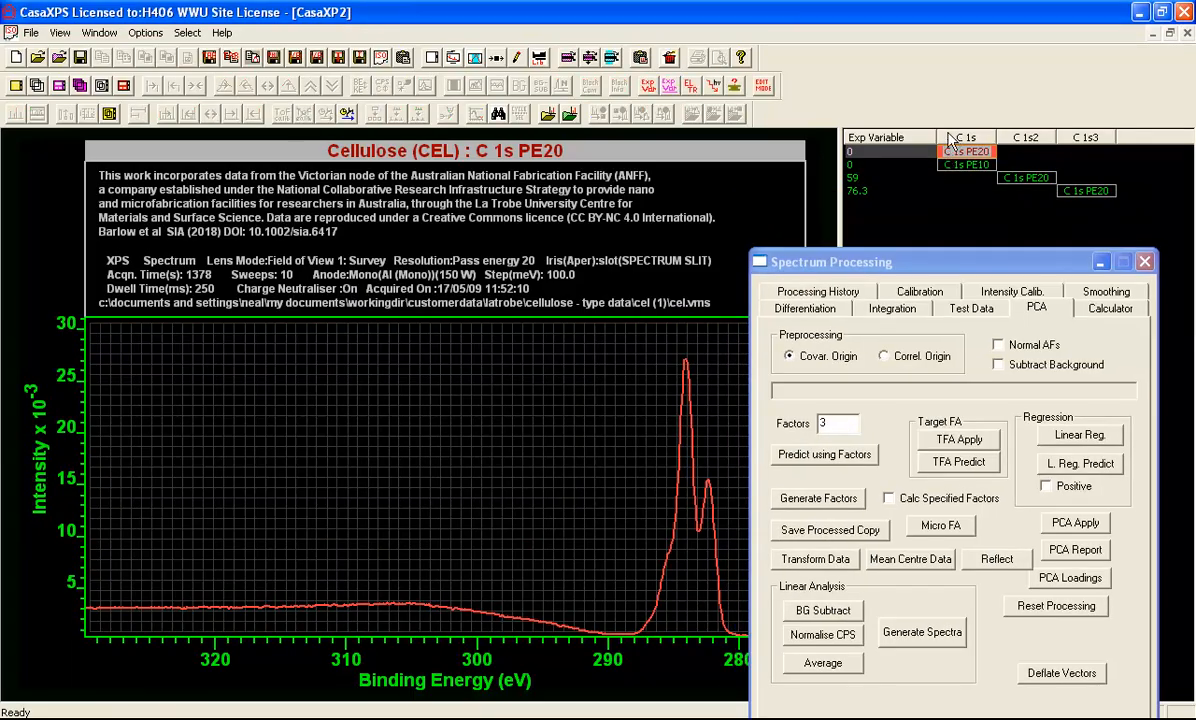
Overlay the component spectra at 59 and 76.3 and generate linear-analysis spectra from them for the two original C 1s spectra
click(36, 85)
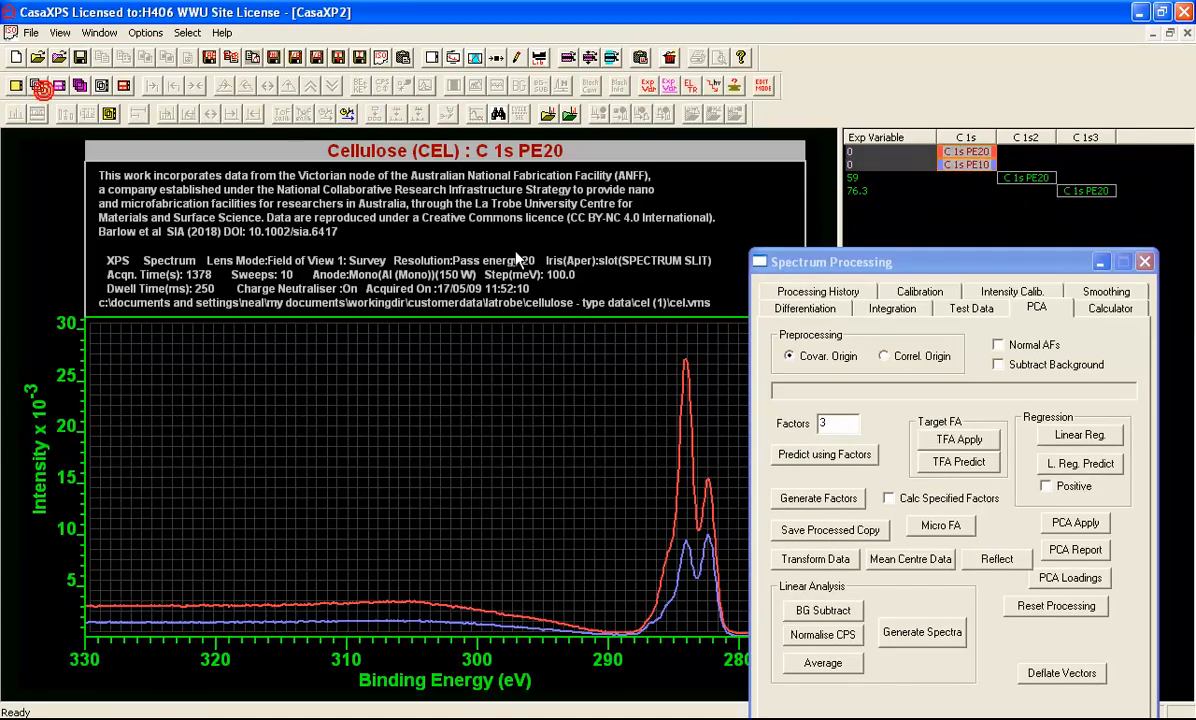
click(1025, 179)
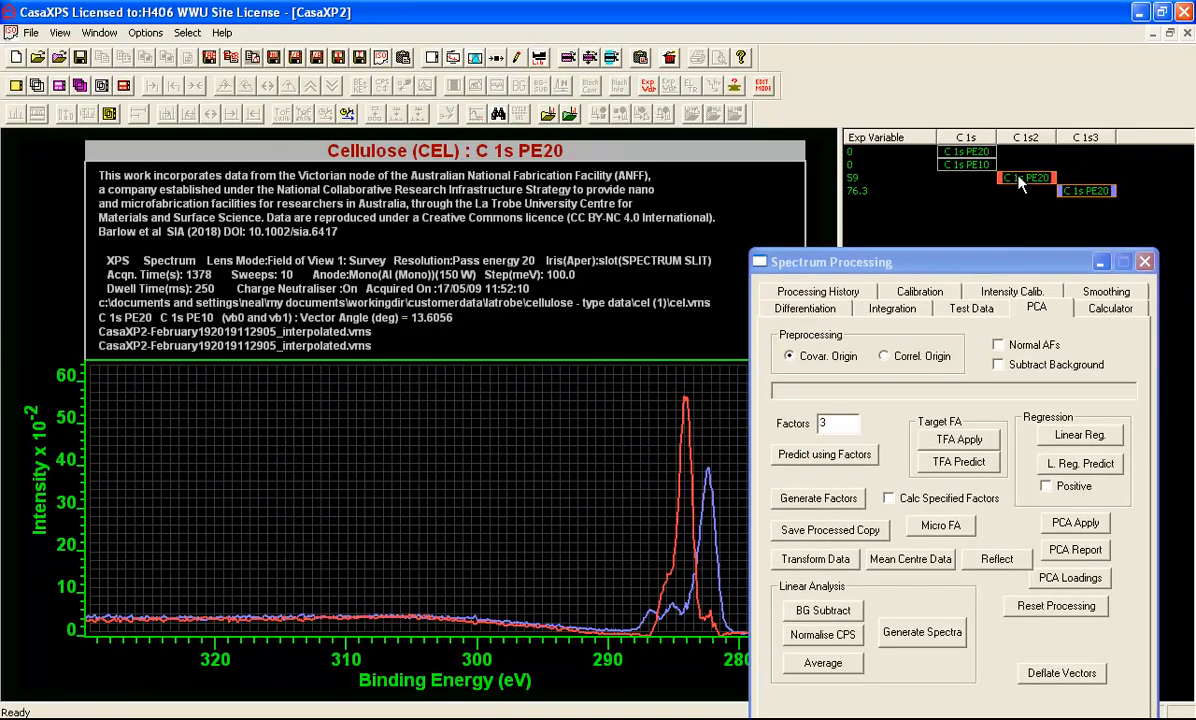
click(1021, 179)
ctrl+click(1070, 192)
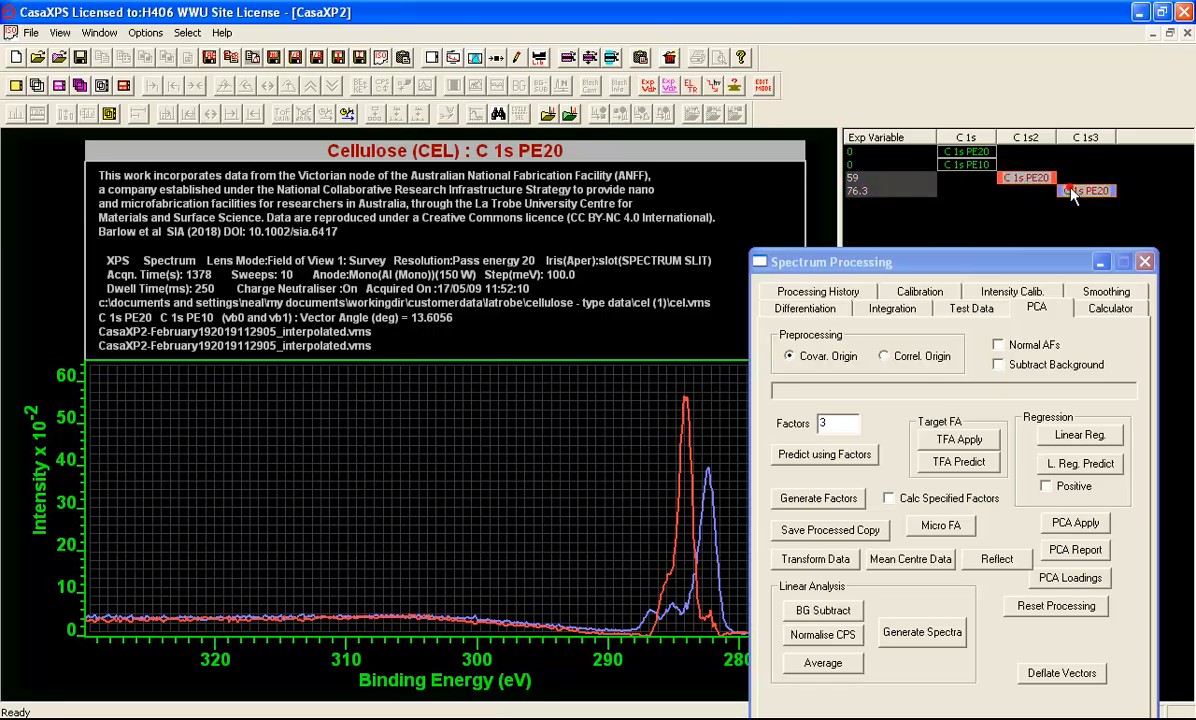
click(38, 86)
click(960, 137)
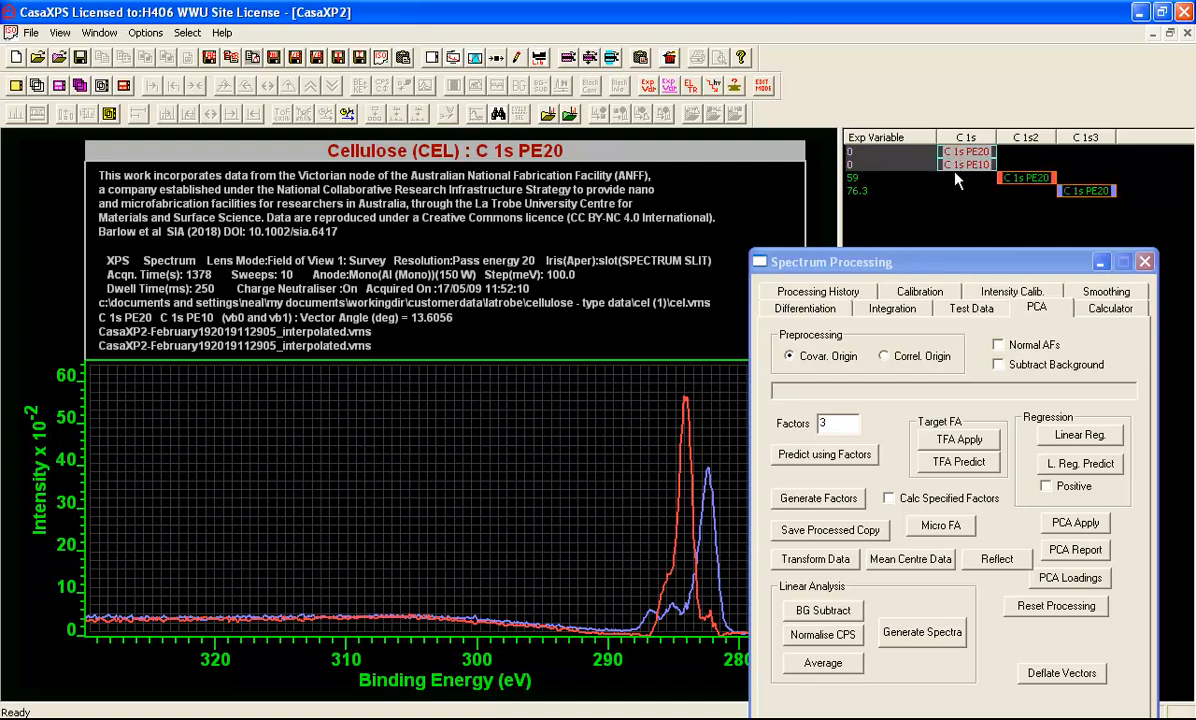
click(922, 631)
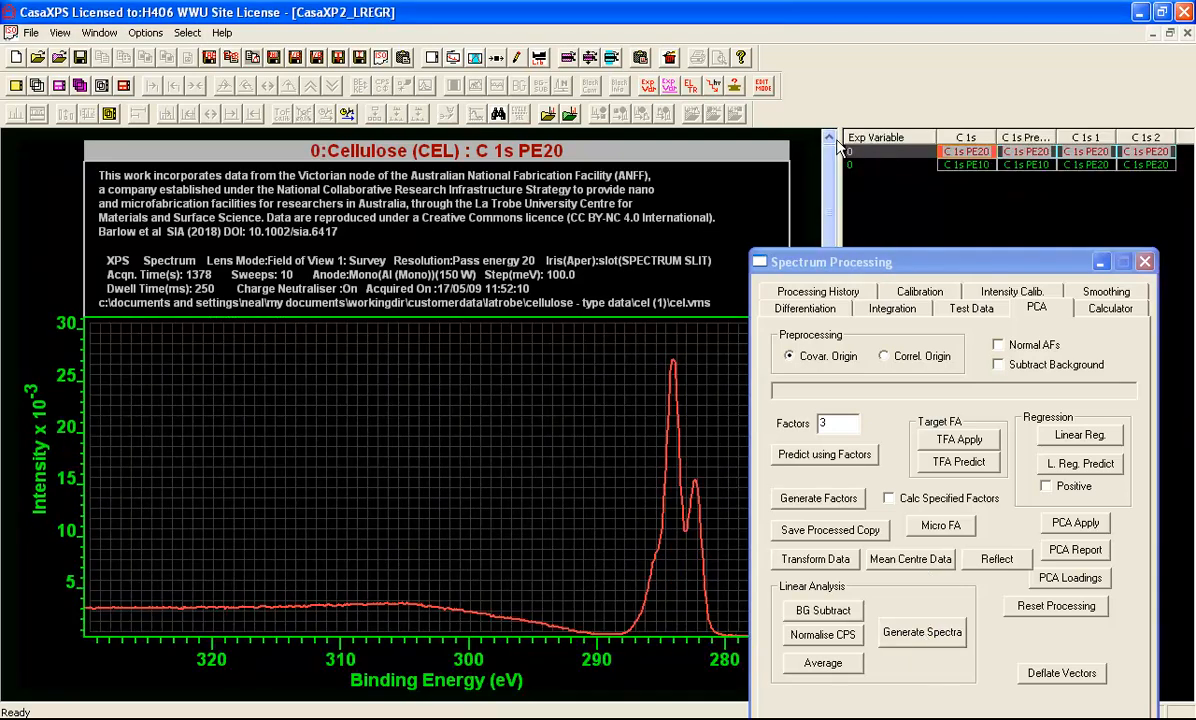
Display the PE20 row of the regression file as an overlay over the C 1s peaks and uncover the plot
click(101, 87)
drag(597, 355, 758, 660)
click(632, 441)
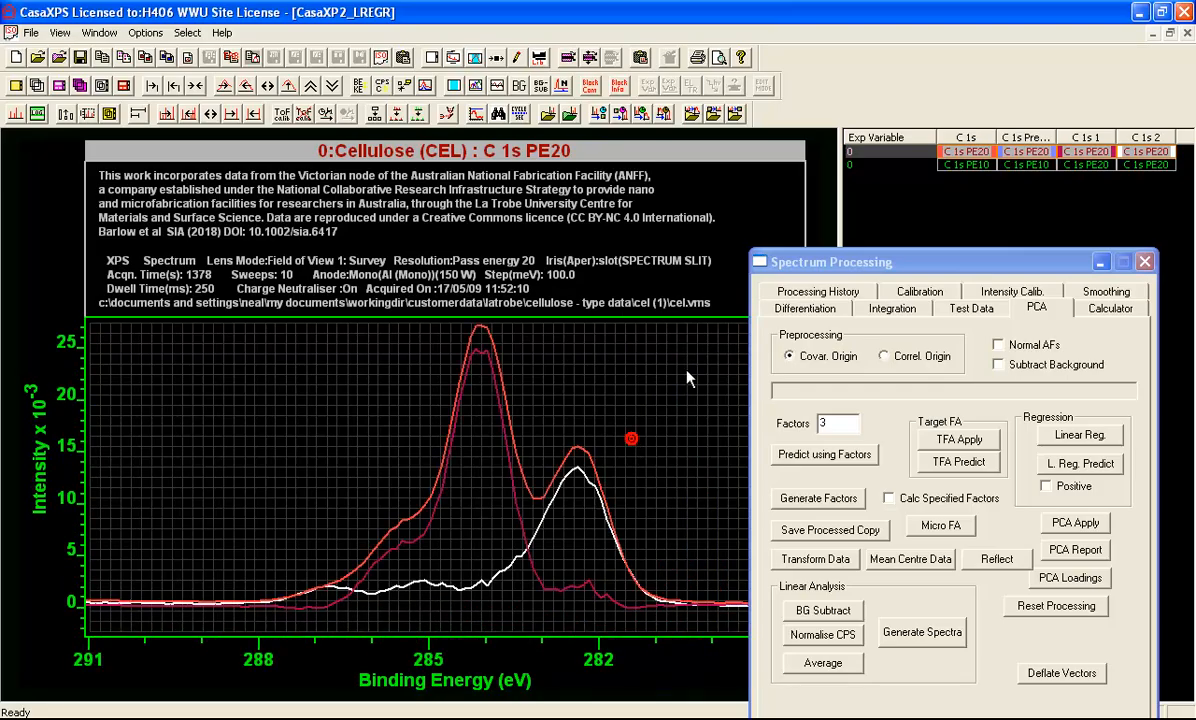
drag(790, 263, 918, 254)
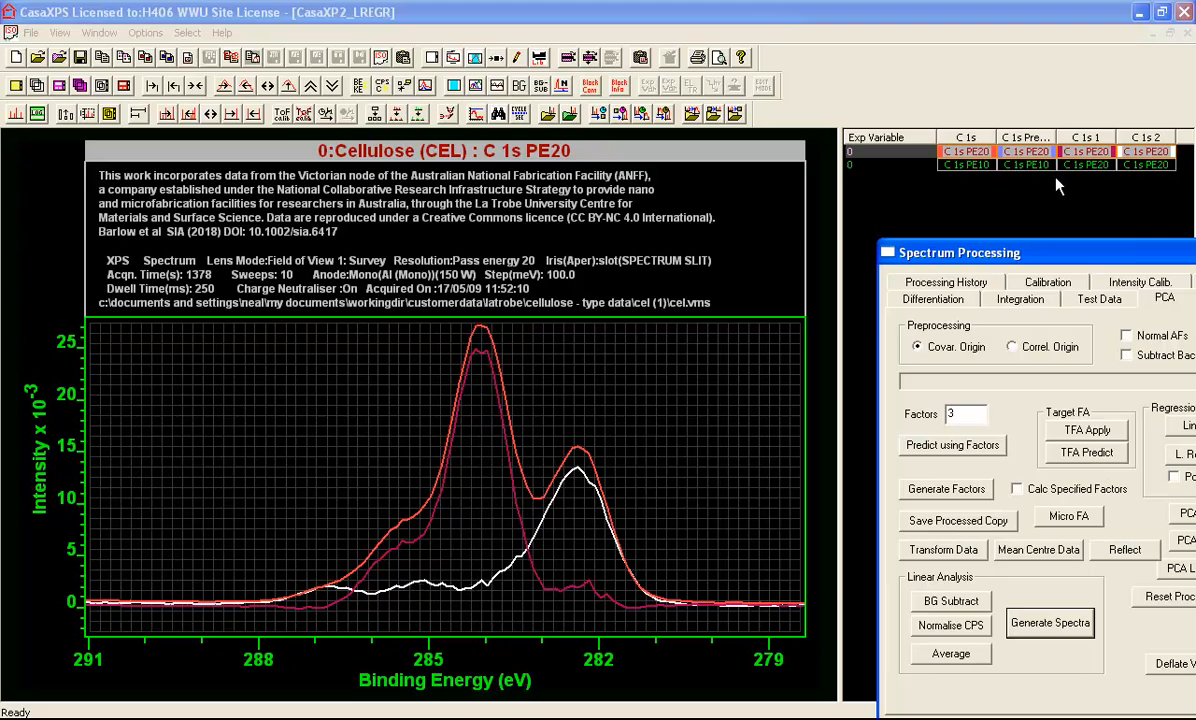
Display the PE10 row of the regression file as an overlay over the C 1s peak region
click(889, 157)
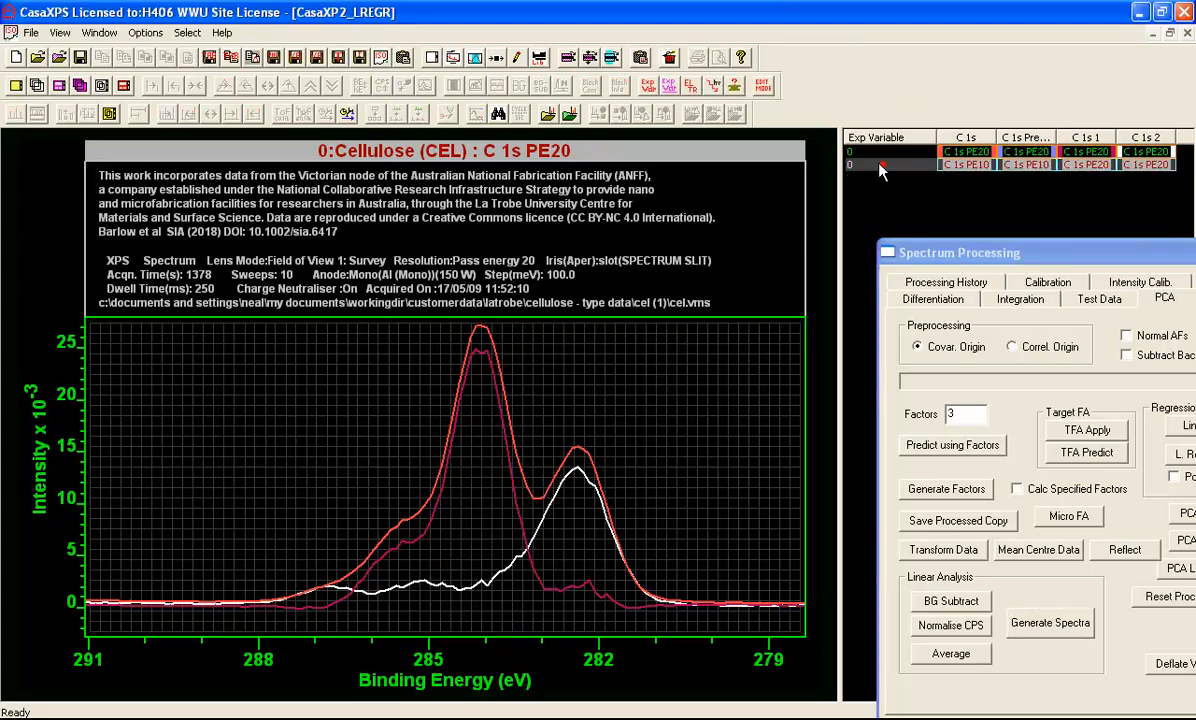
click(79, 86)
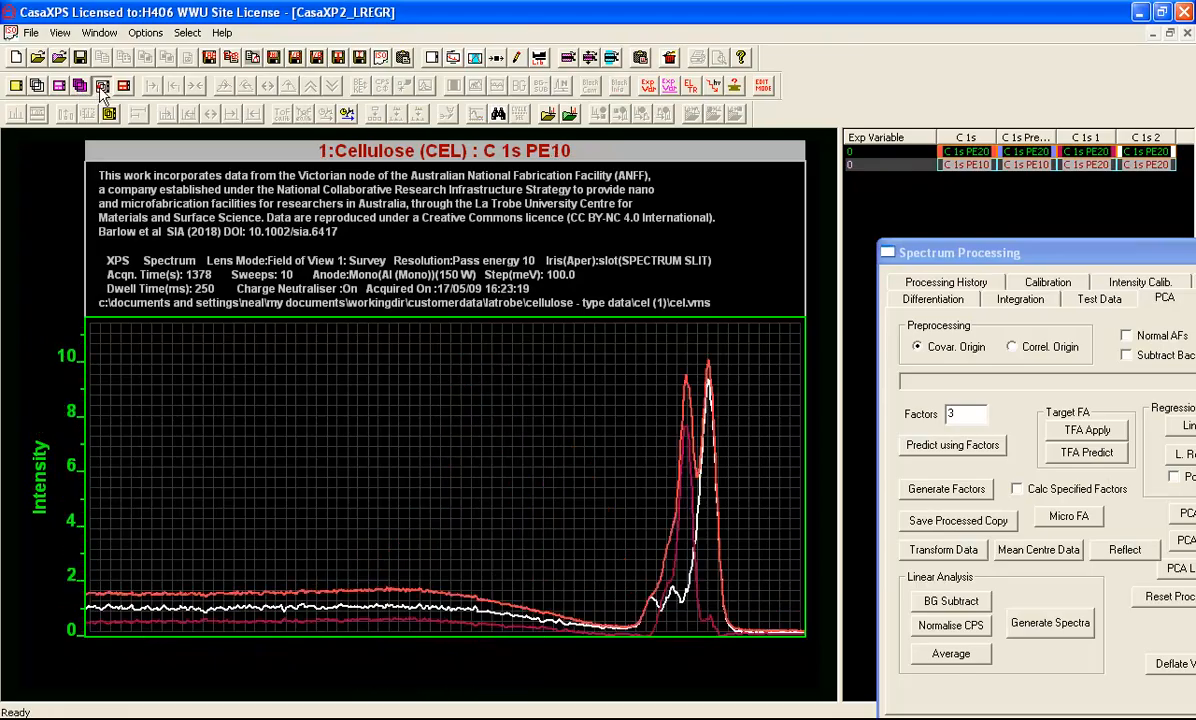
click(591, 360)
drag(571, 334, 768, 638)
click(744, 559)
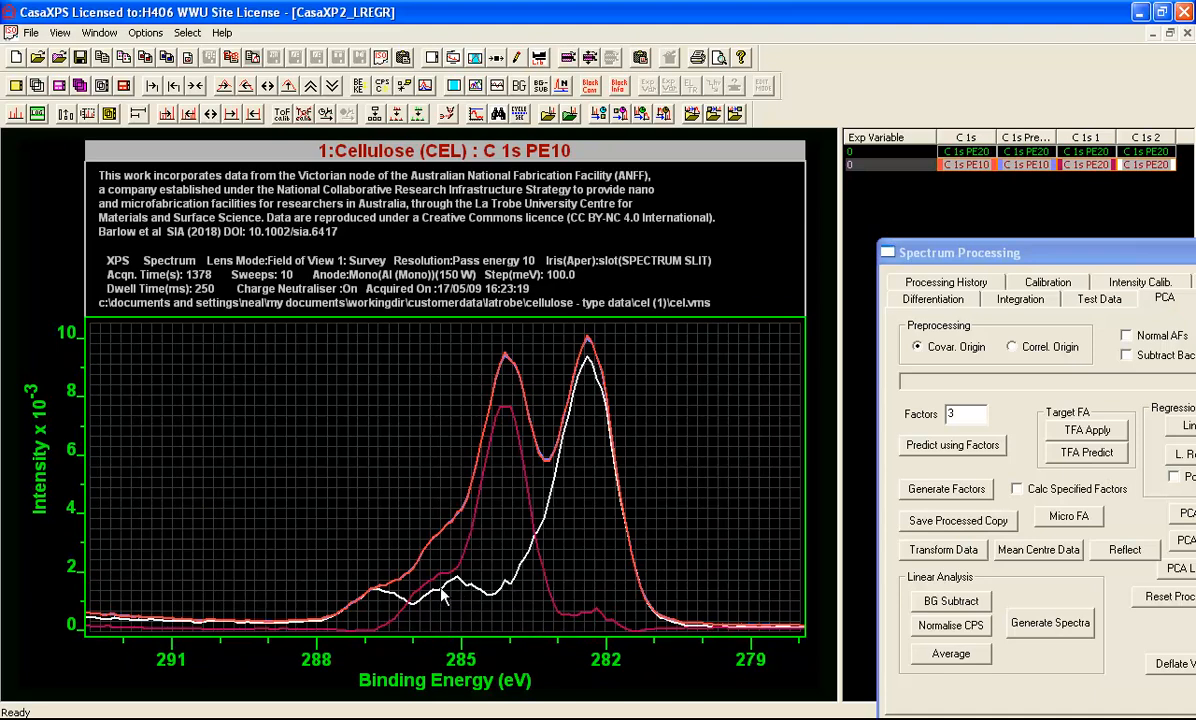
Display the C 1s 2 component of the PE20 row over about 291 to 278 eV and create a quantification region on it
click(1064, 151)
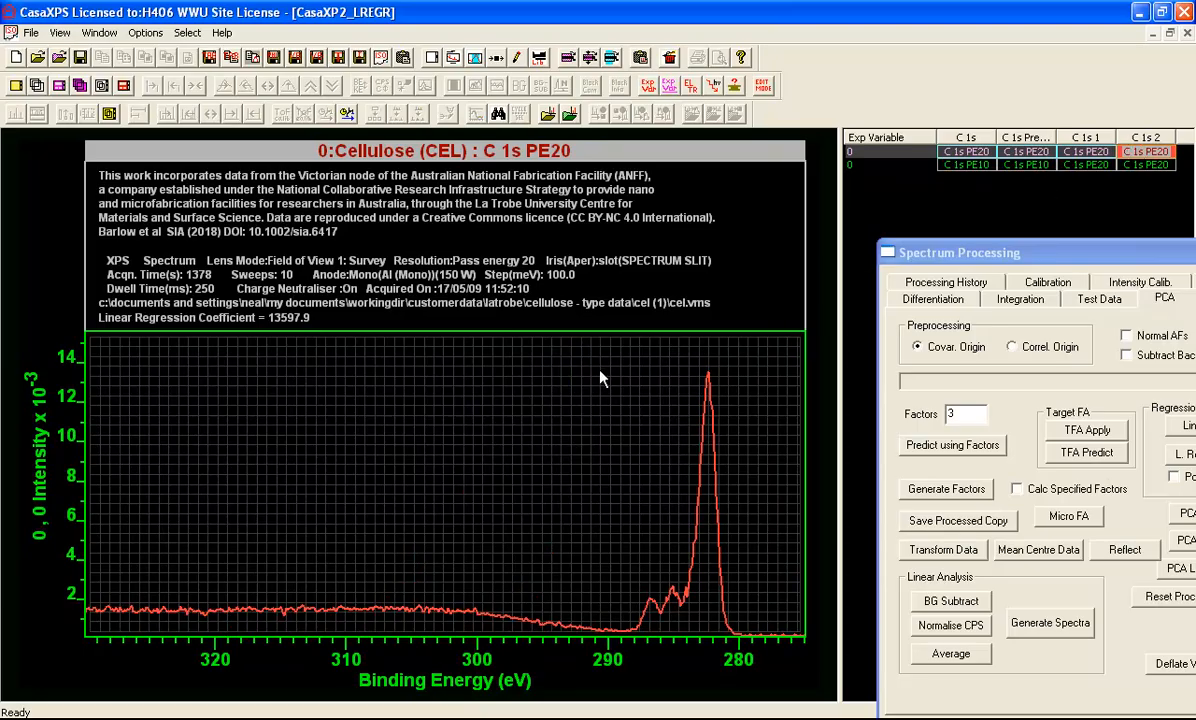
drag(595, 347, 763, 645)
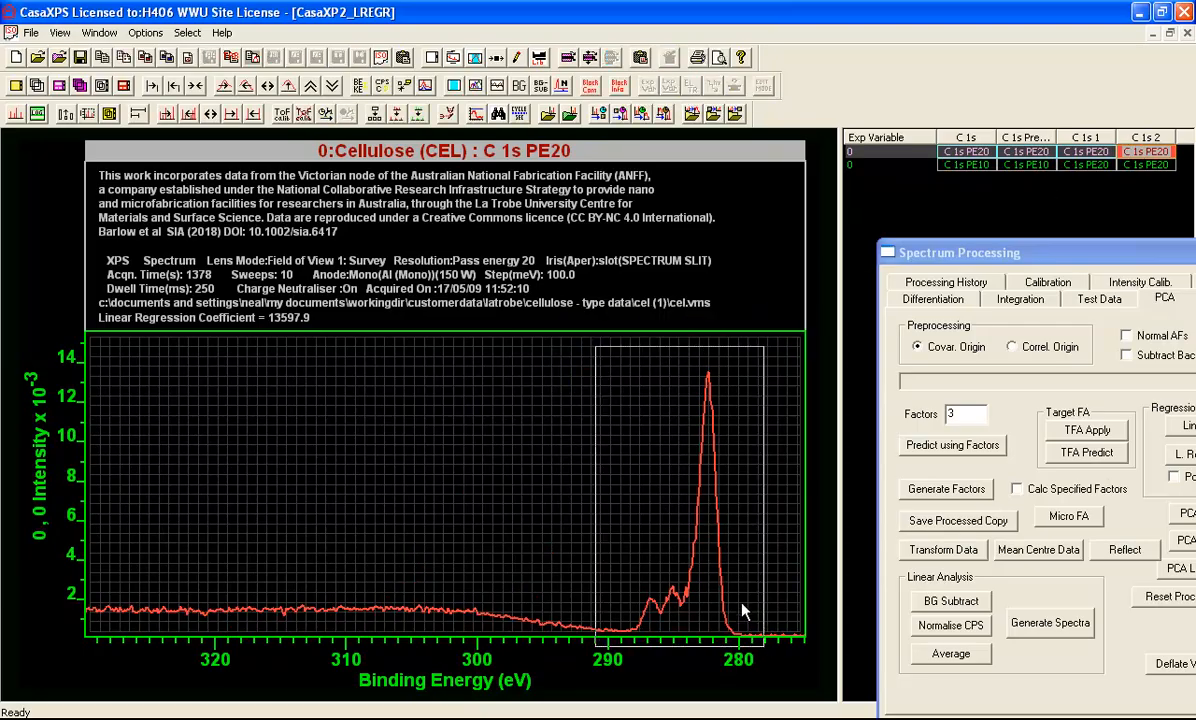
click(745, 620)
click(474, 57)
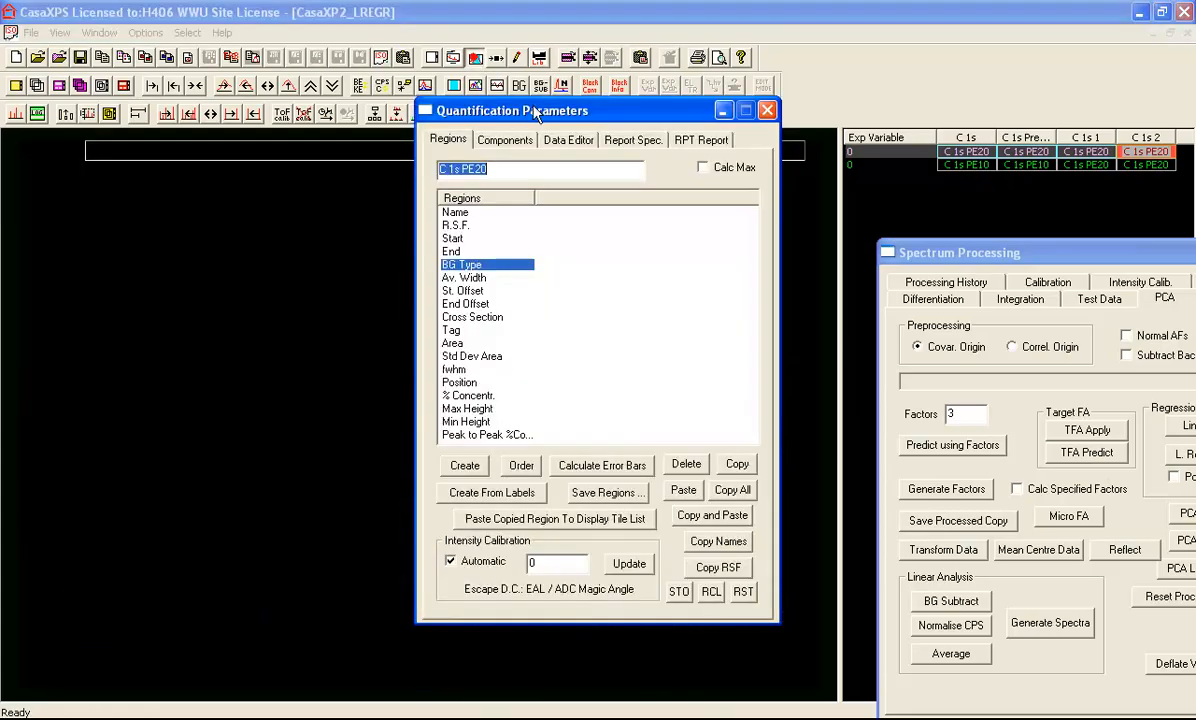
drag(490, 112, 877, 168)
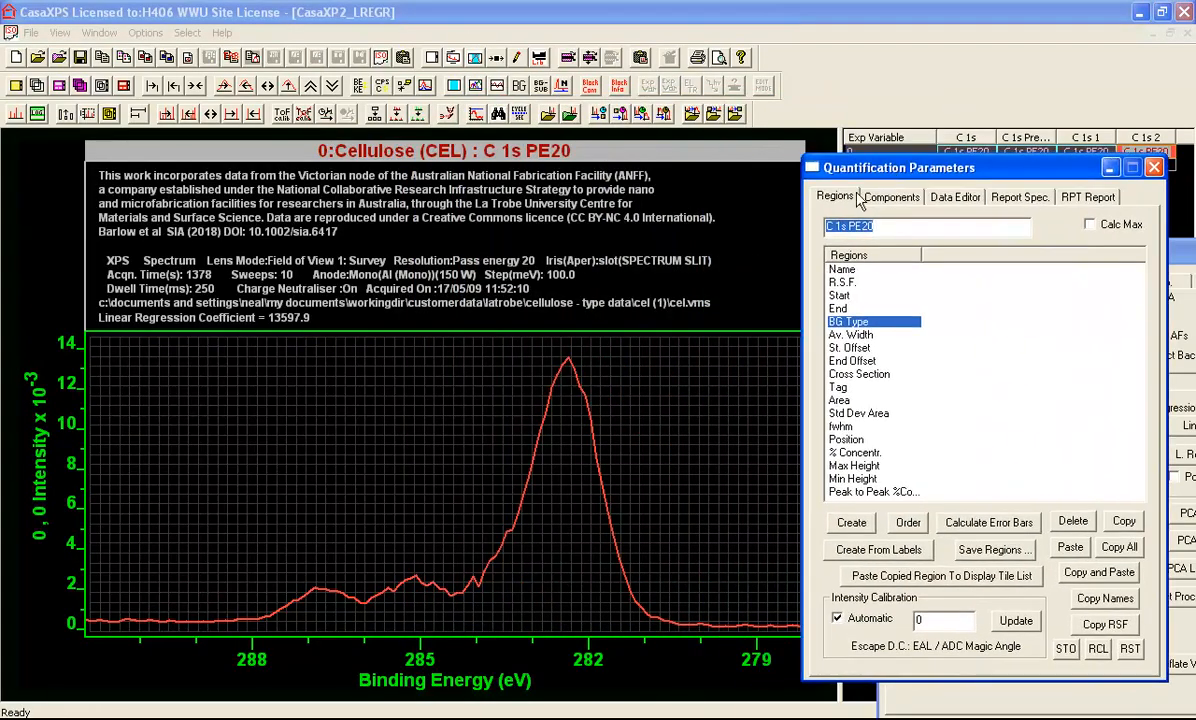
click(851, 523)
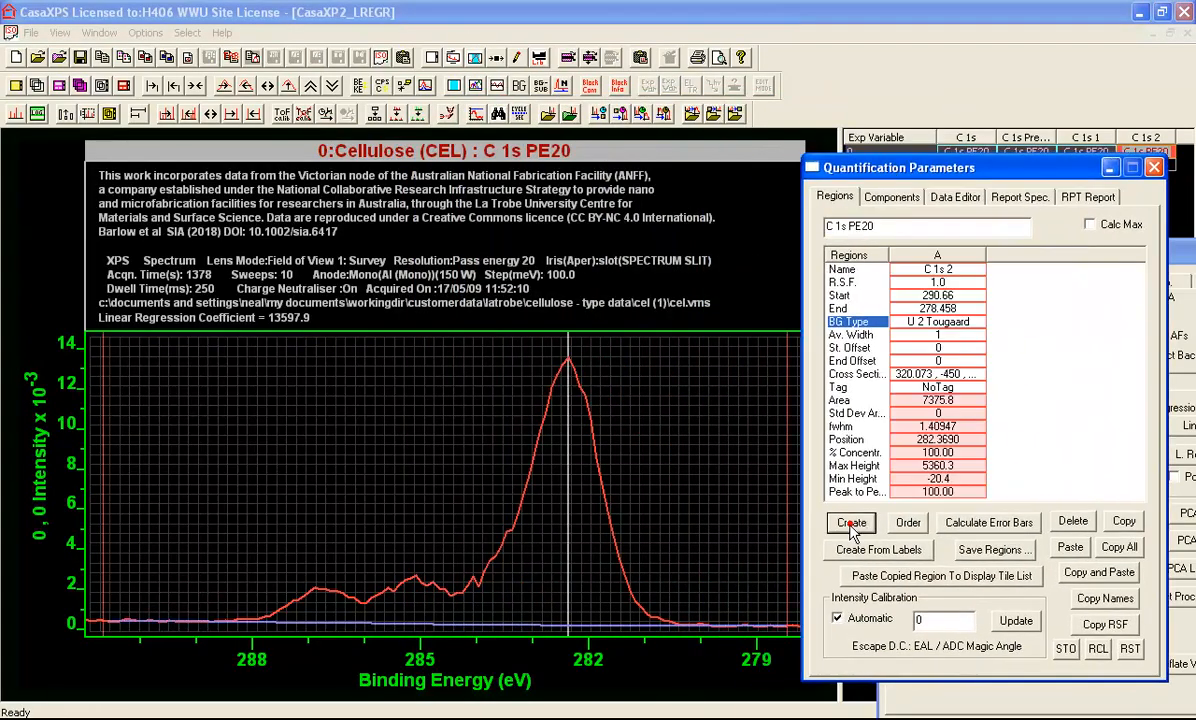
Move the region's end to about 278.84 eV and add a component at about 282.3 eV with fwhm narrowed to about 0.71
click(779, 510)
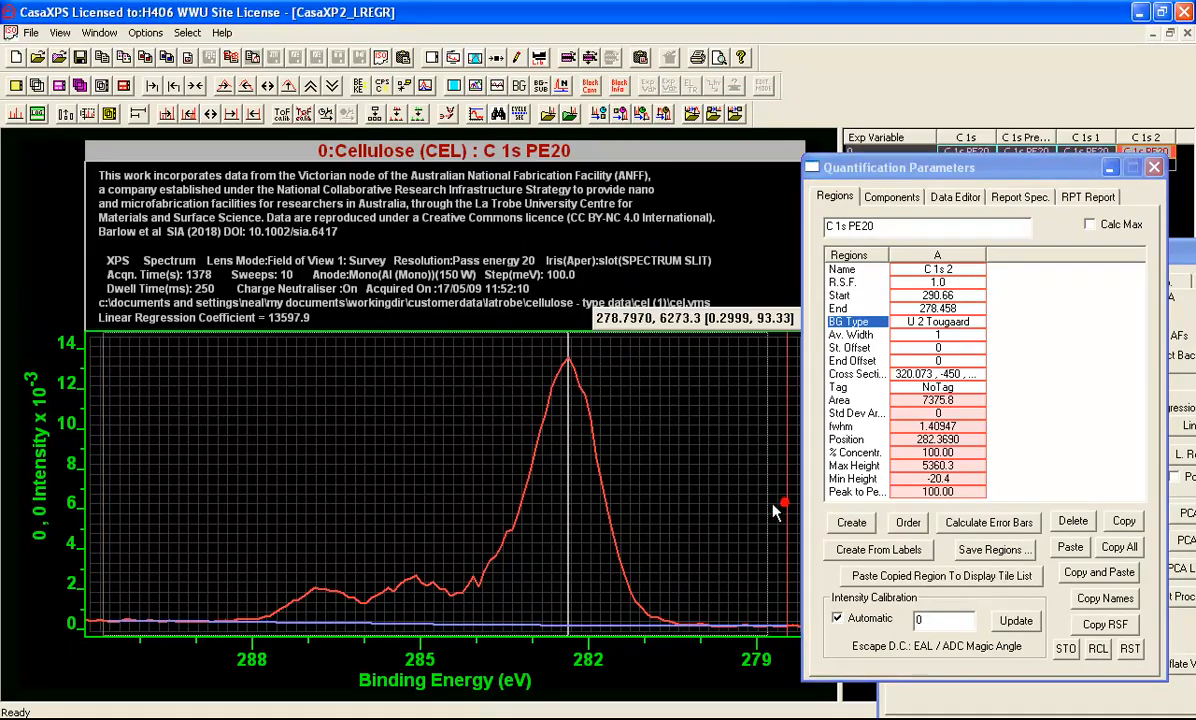
drag(779, 510, 766, 511)
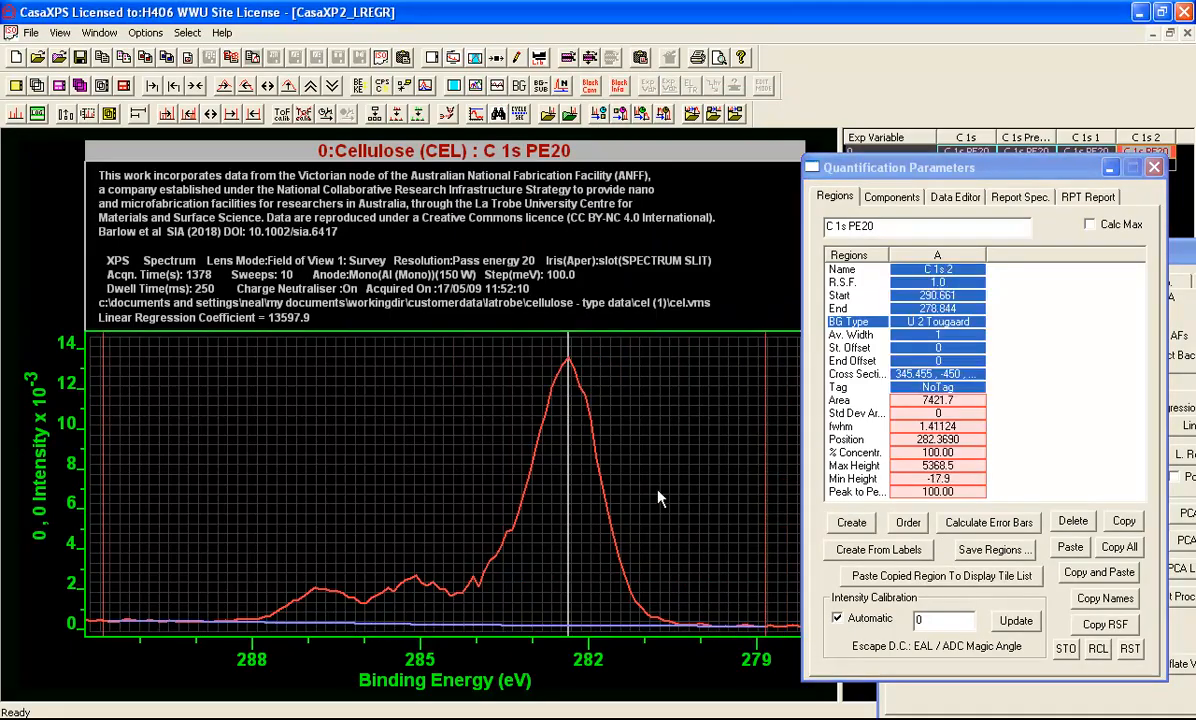
click(882, 197)
click(845, 481)
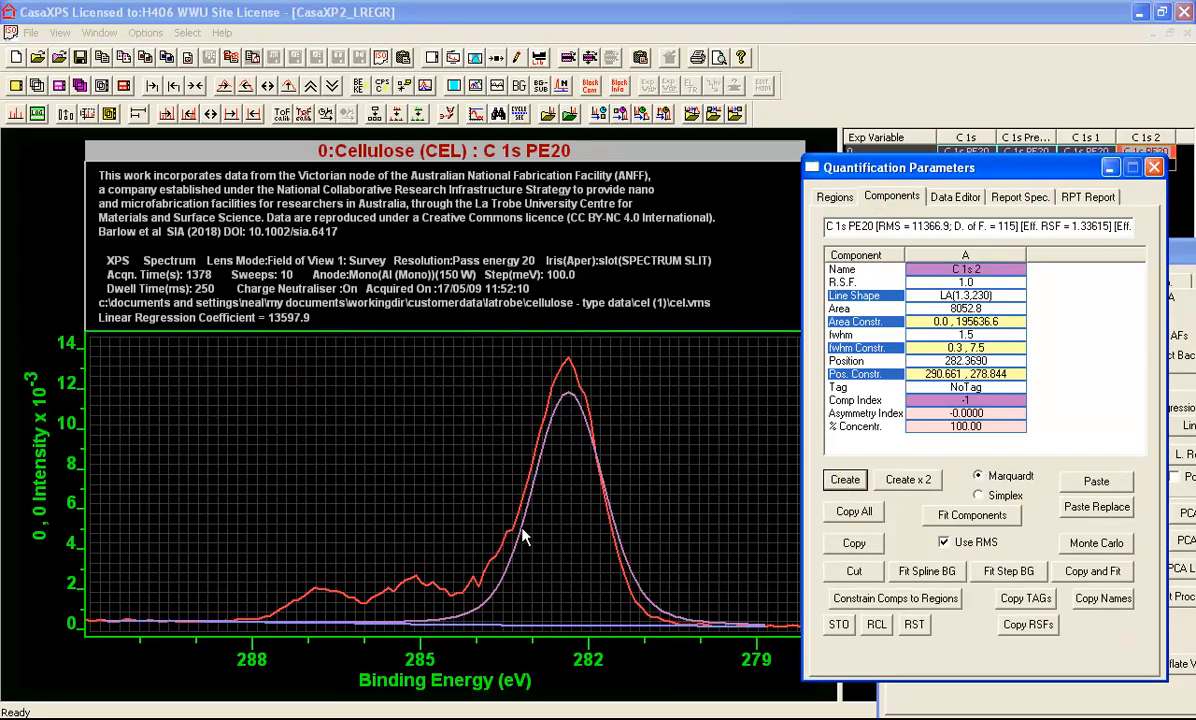
mouse_move(524, 530)
mouse_down()
mouse_move(523, 453)
mouse_move(547, 523)
mouse_up()
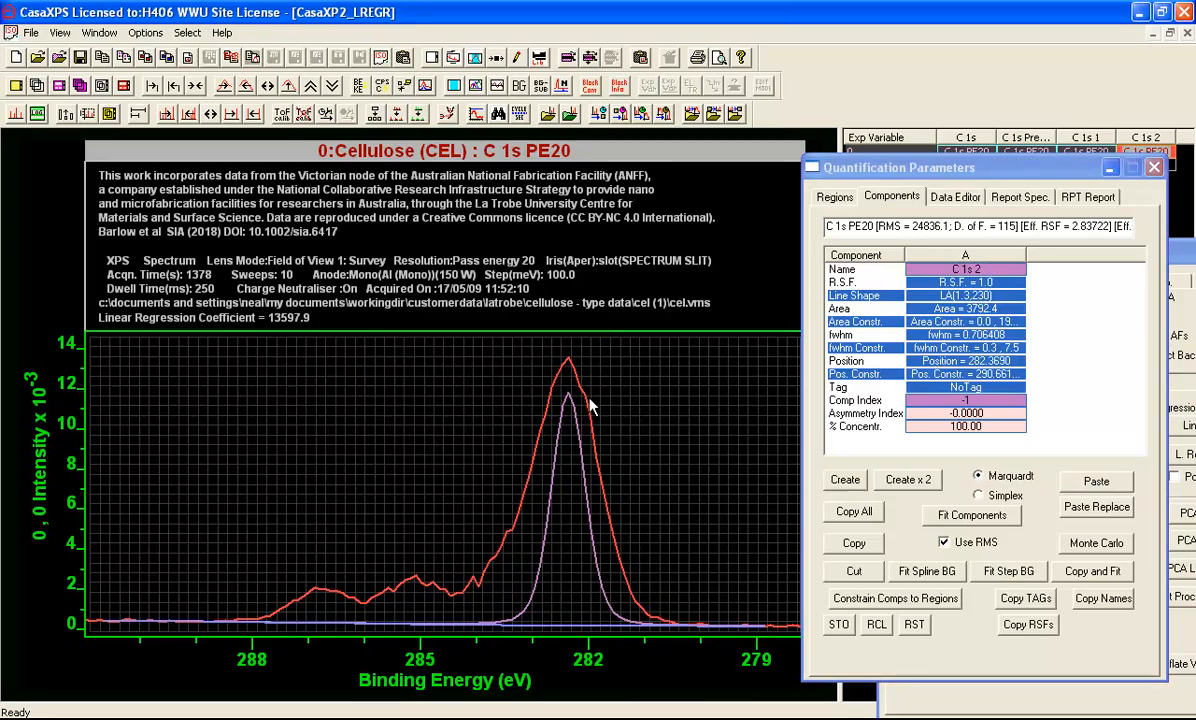
drag(570, 400, 575, 398)
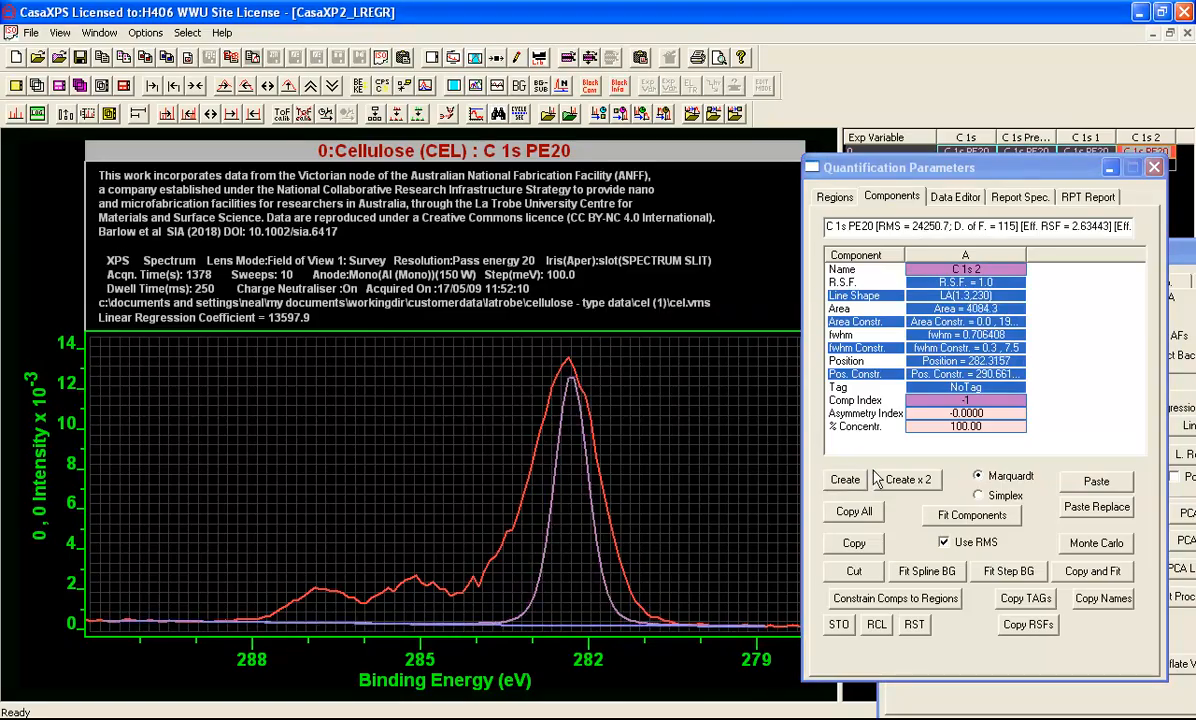
Add three more components, placing two on the peaks near 285 and 287 eV, and fit them all with RMS weighting off
click(845, 481)
click(845, 481)
drag(609, 556, 420, 588)
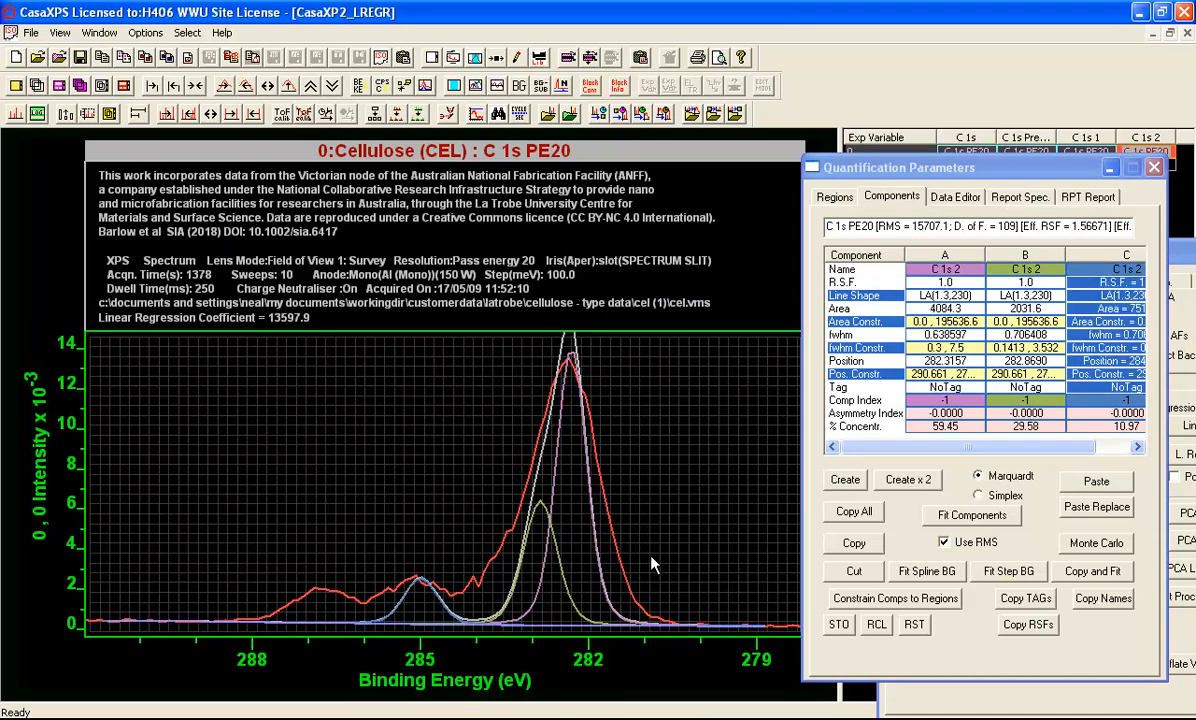
click(845, 480)
drag(603, 549, 311, 600)
click(944, 542)
click(955, 516)
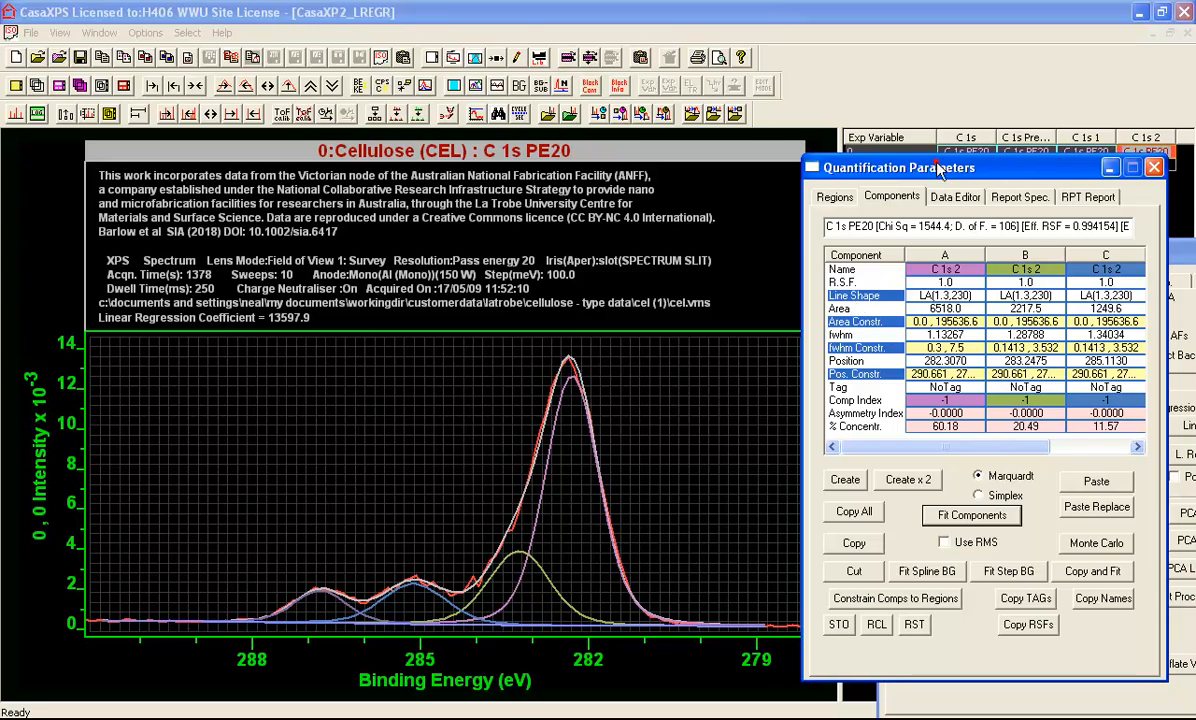
Display the C 1s 1 component of the PE20 row around its peak and create a region from about 287.5 to 281 eV
drag(938, 168, 962, 199)
click(1092, 151)
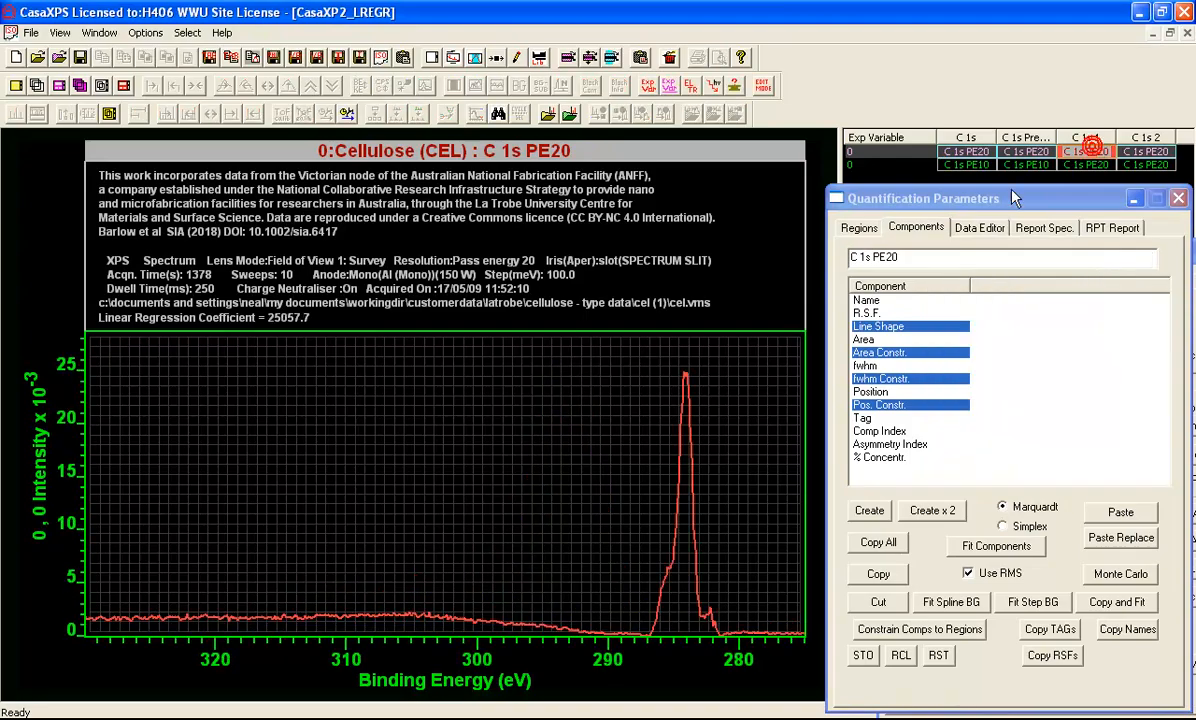
drag(638, 364, 737, 592)
click(858, 228)
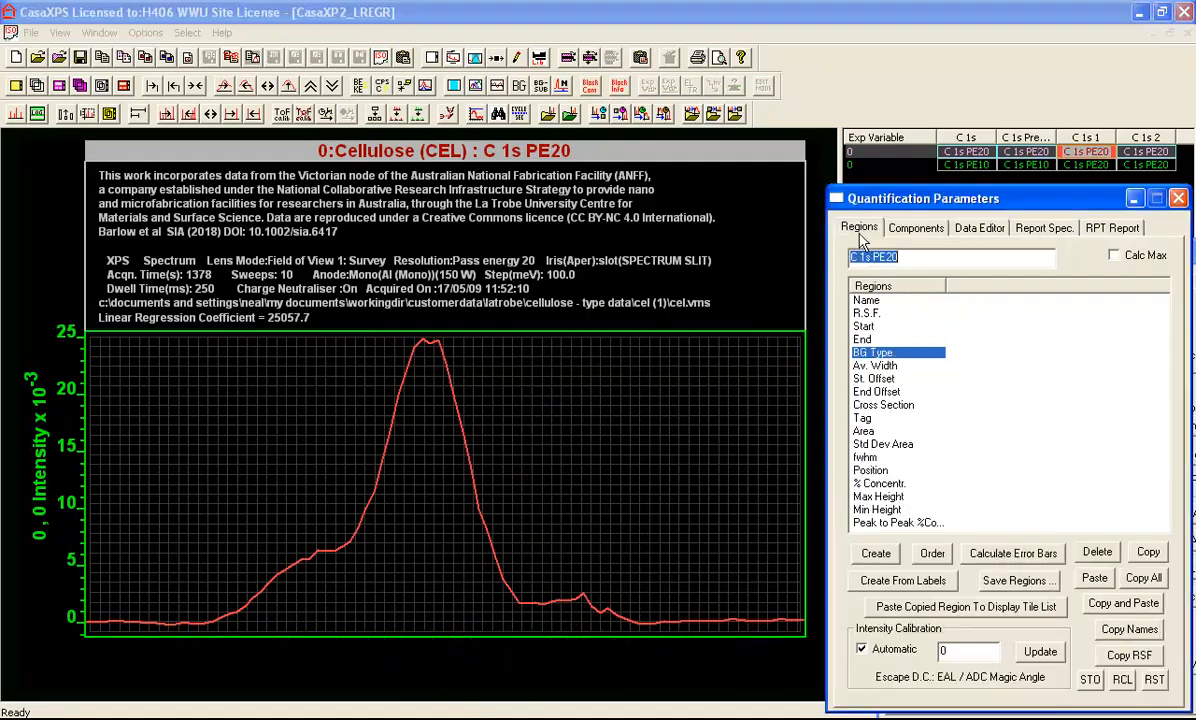
click(876, 555)
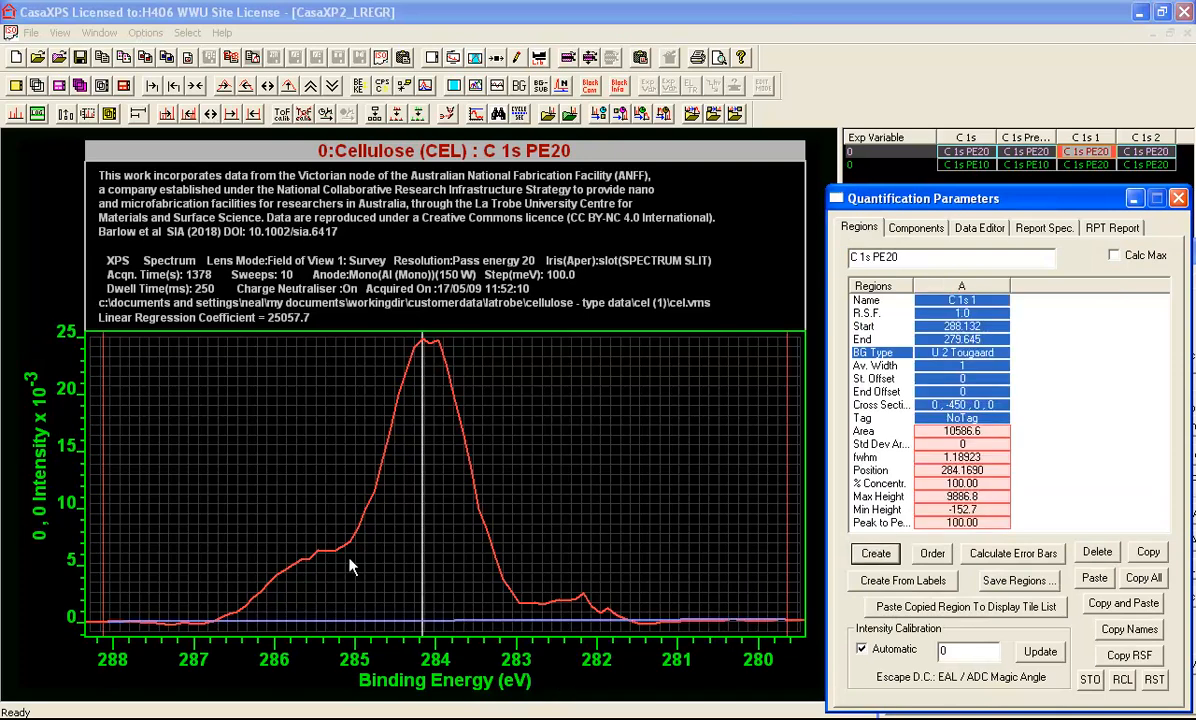
drag(125, 551, 167, 541)
drag(785, 515, 681, 510)
Create three components on the main peak, the shoulder near 285.5 eV and the small peak near 282.3 eV, and fit them
click(905, 230)
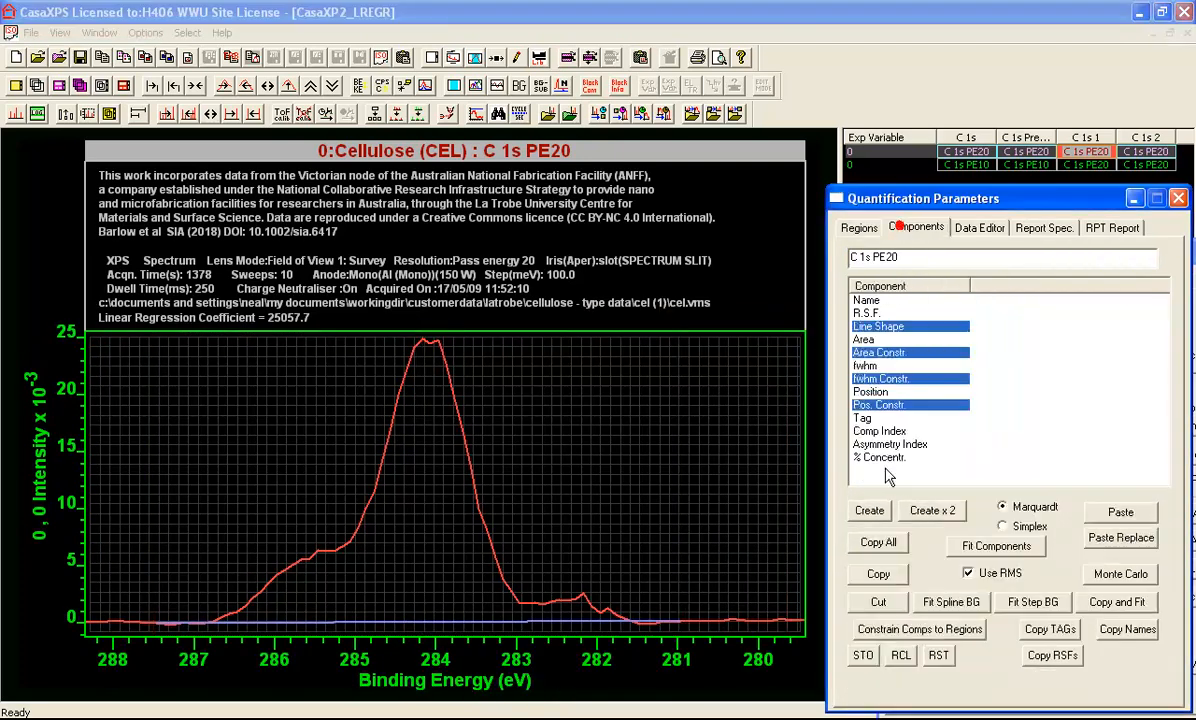
click(869, 512)
click(865, 510)
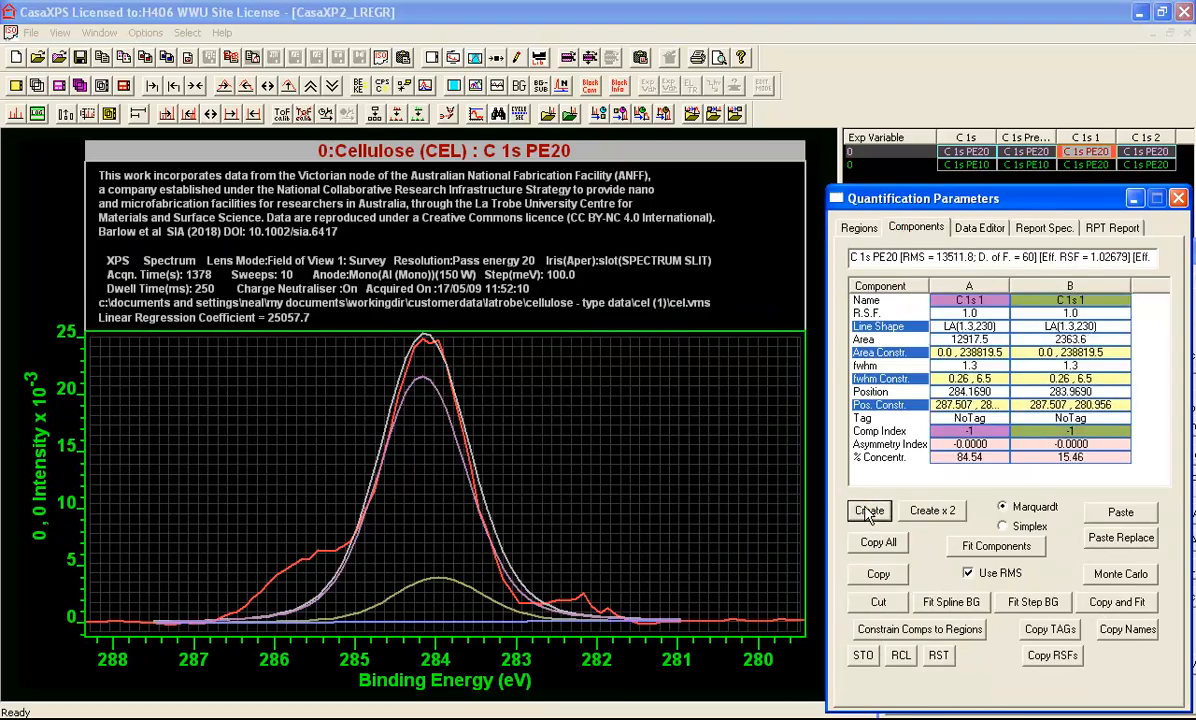
drag(438, 580, 318, 578)
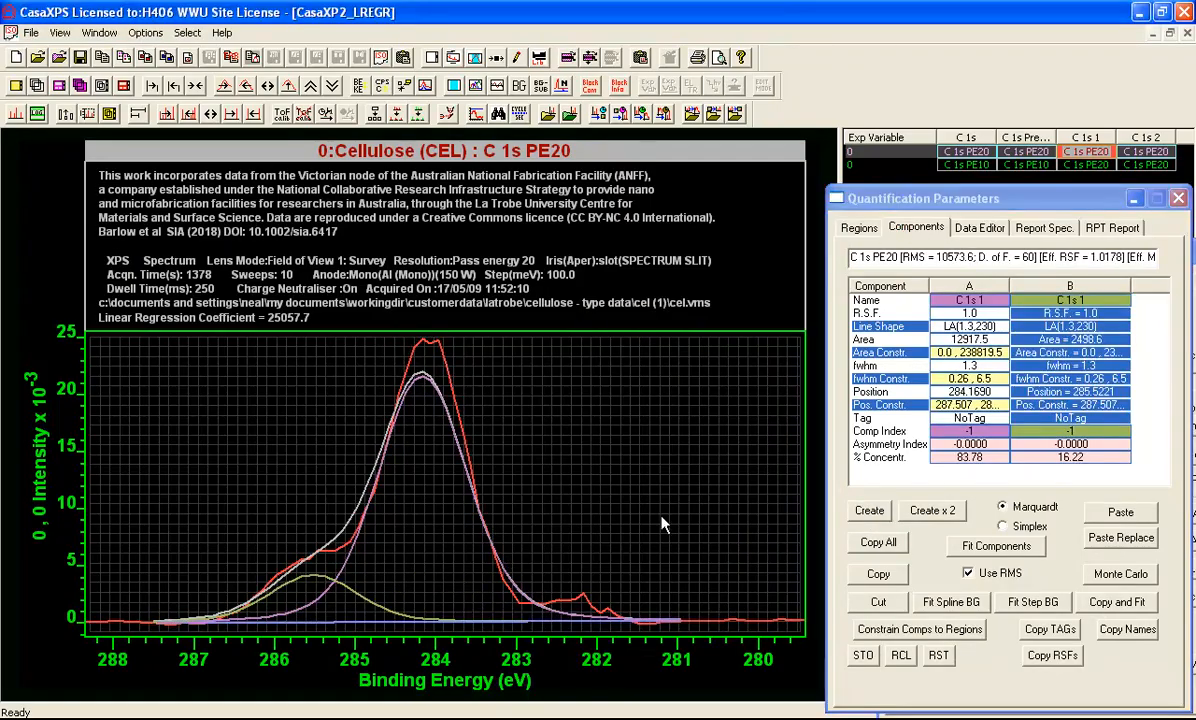
click(869, 510)
drag(428, 580, 560, 522)
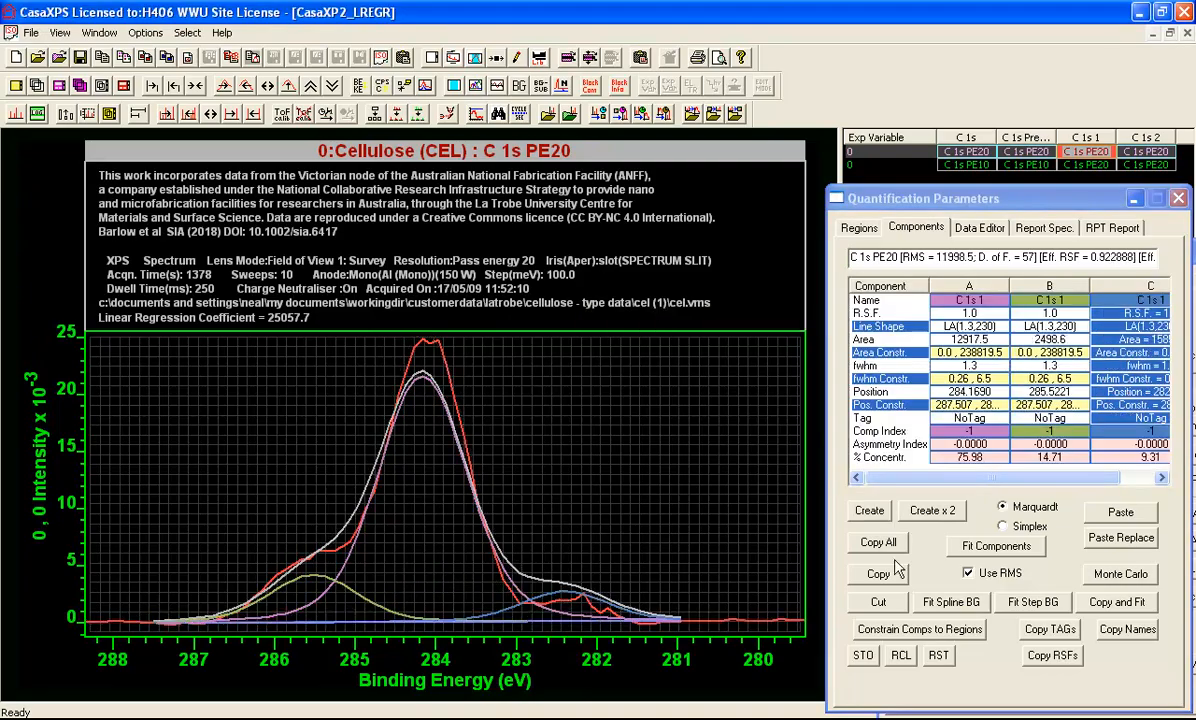
click(994, 546)
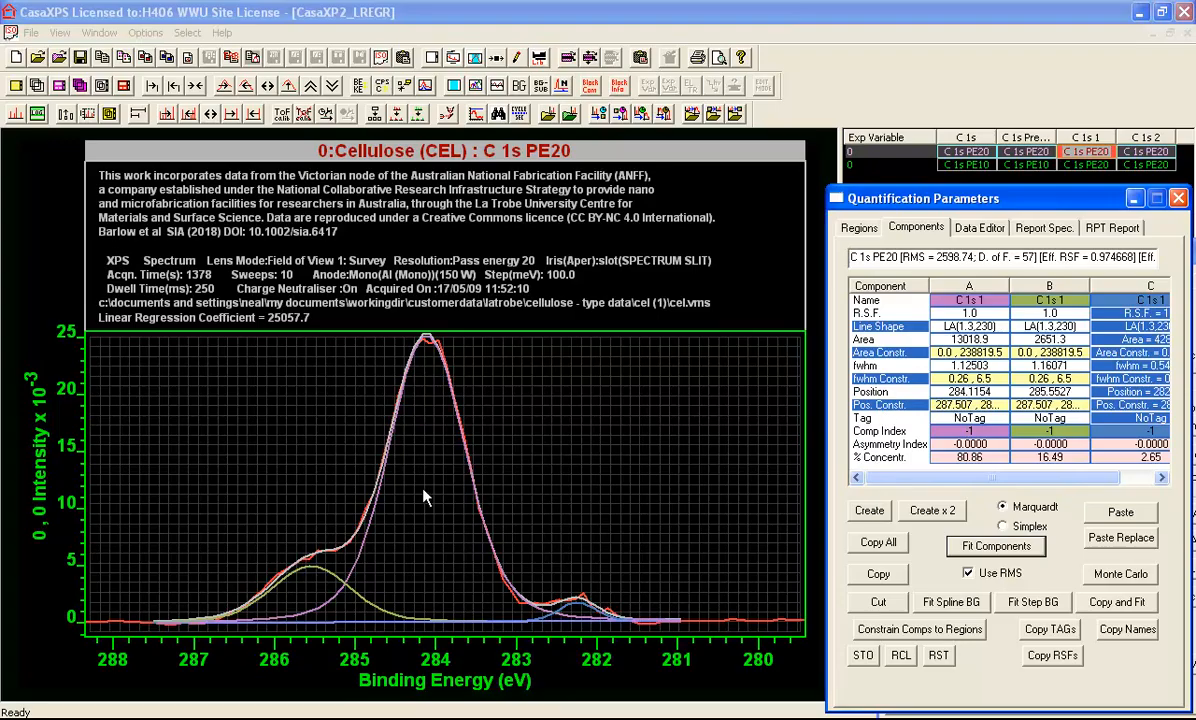
Constrain the area of component B to a*1/5, refit the components and reopen that area constraint
click(1014, 363)
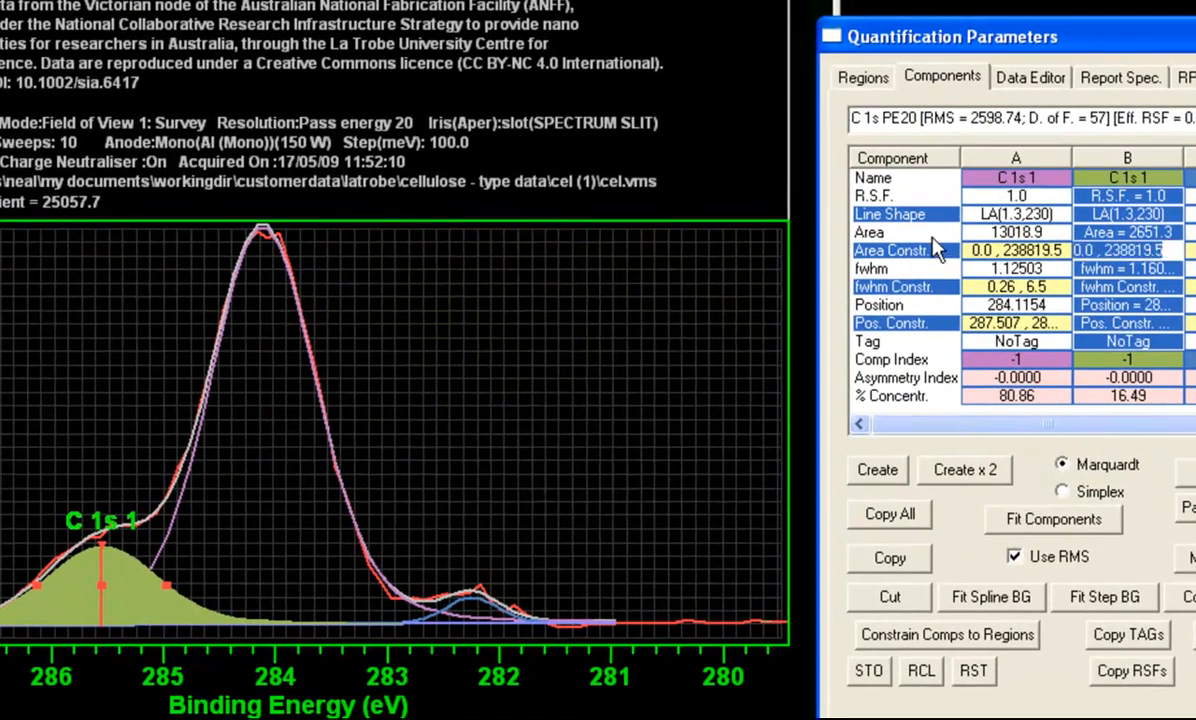
text(a*1/5)
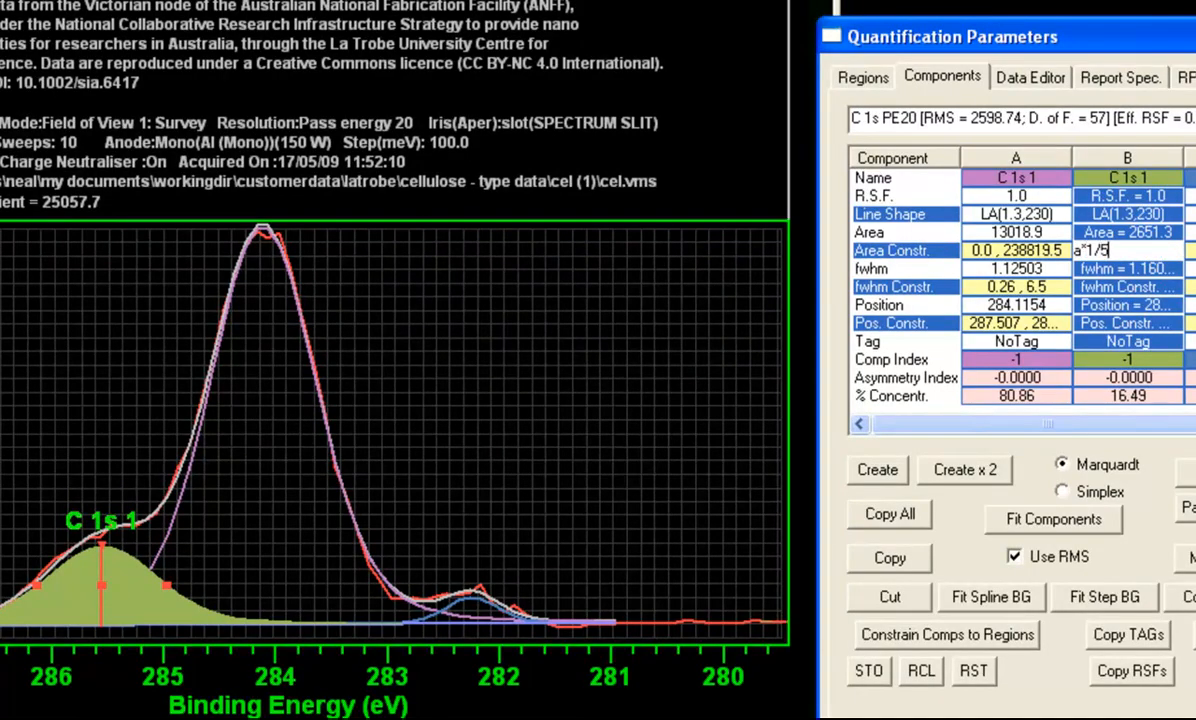
key(Return)
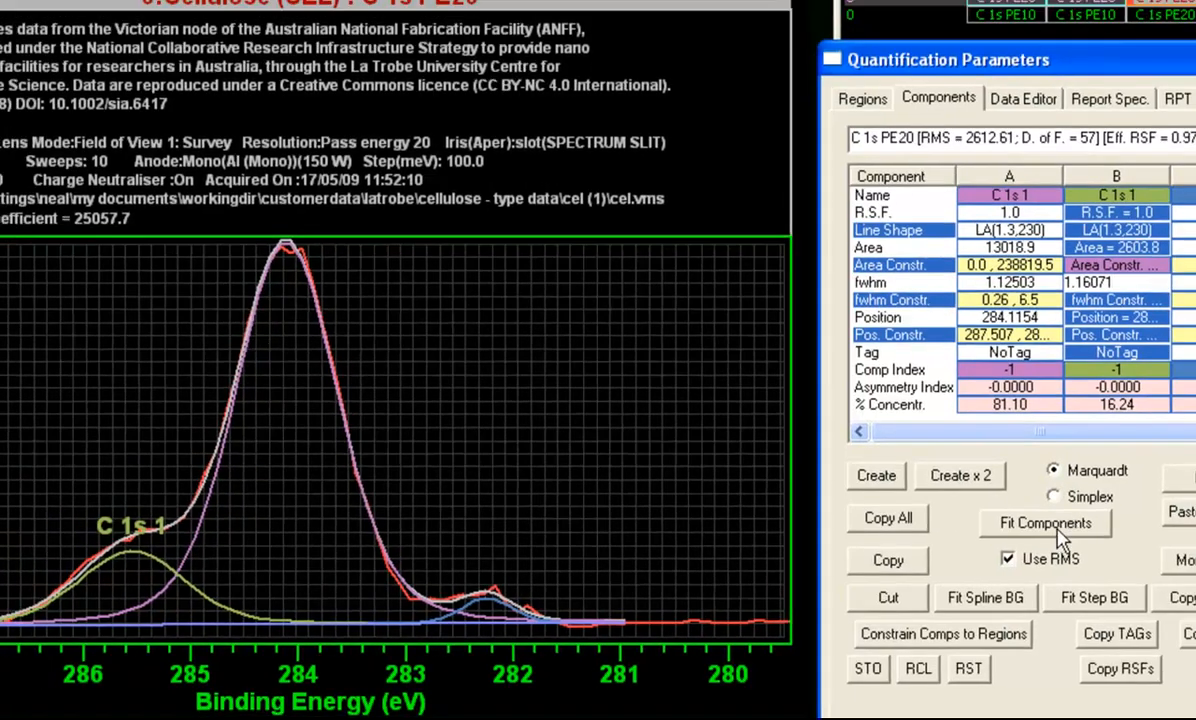
click(1060, 530)
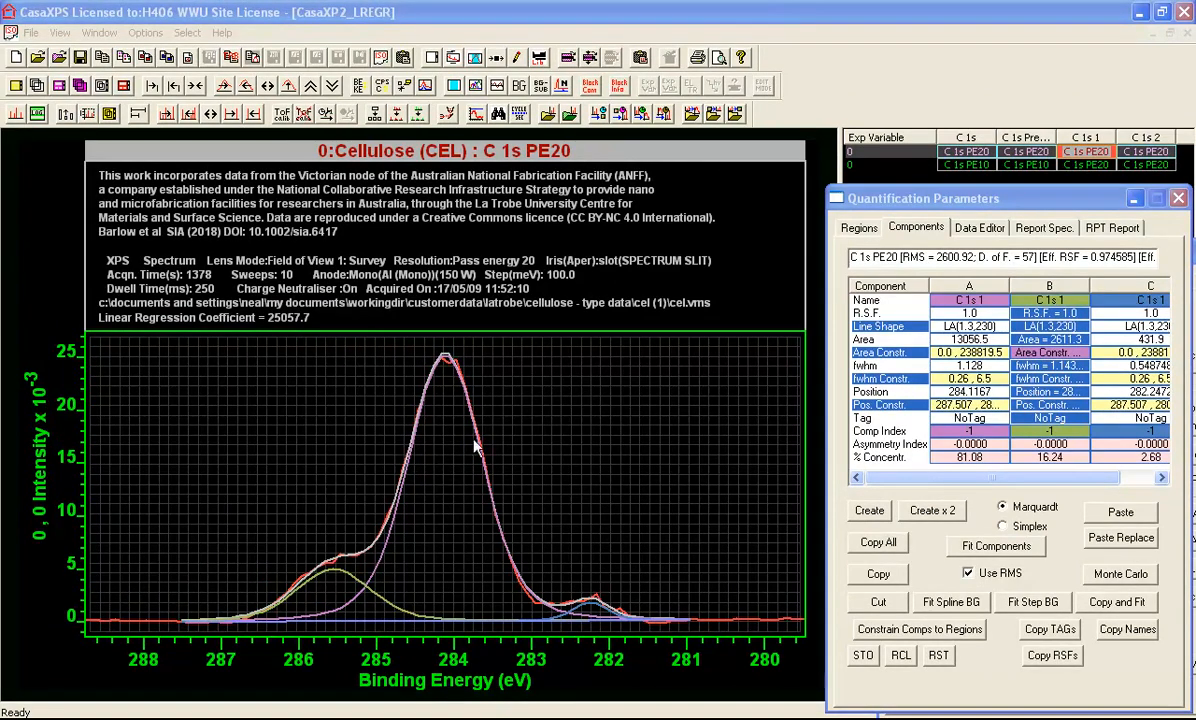
click(1050, 352)
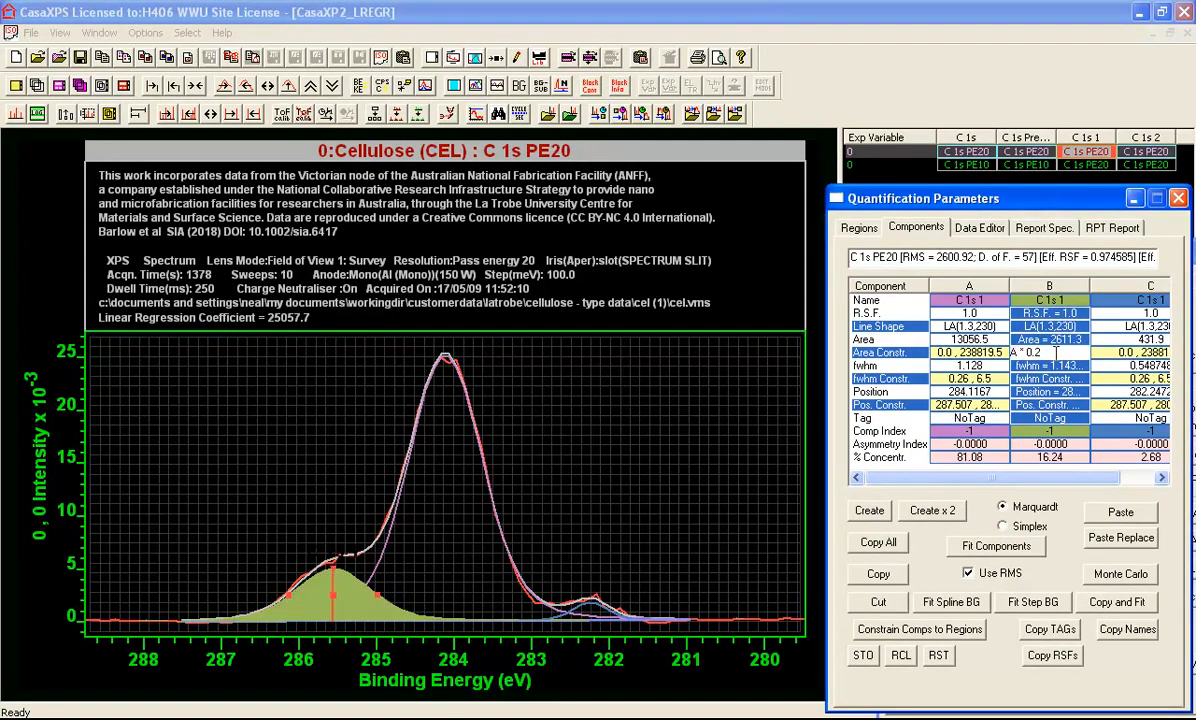